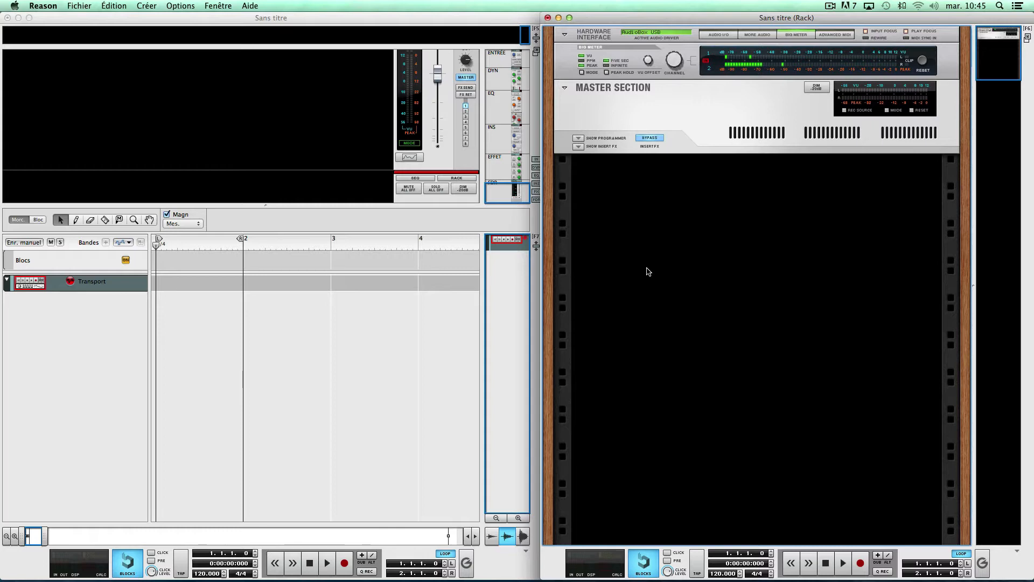
- Add a Dr. Octo Rex Loop Player instrument to the empty rack
right_click(663, 211)
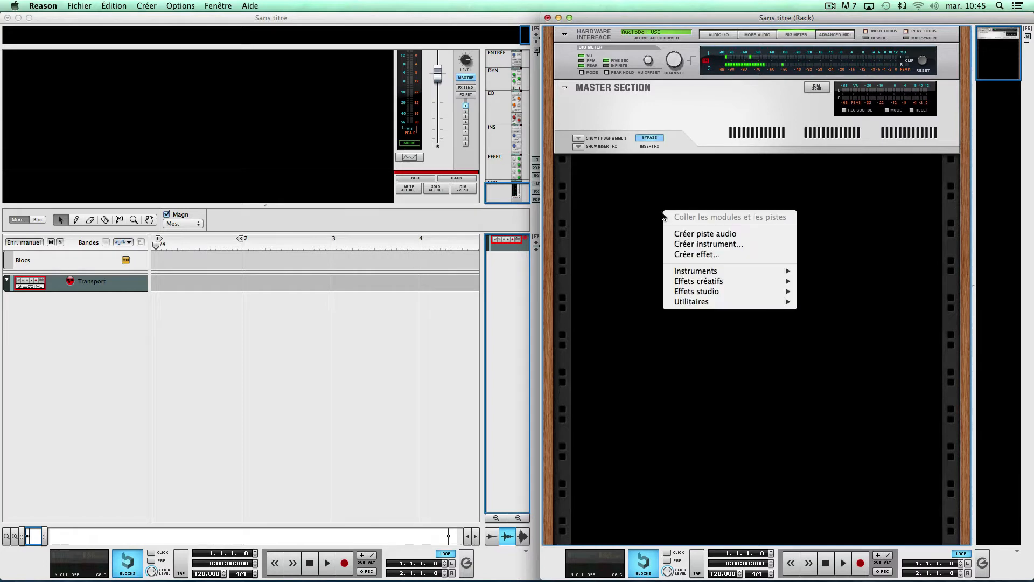
mouse_move(690, 270)
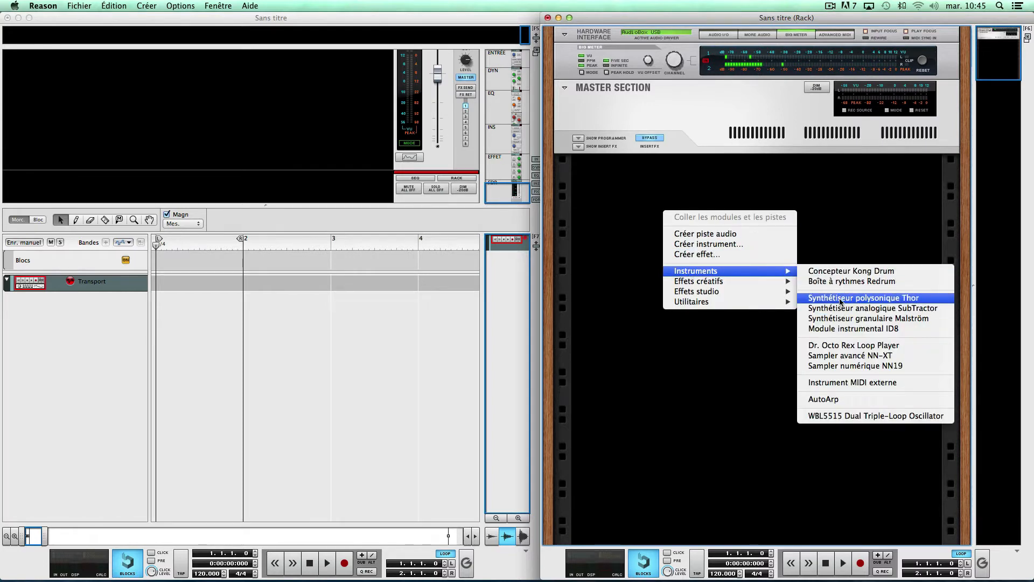
left_click(838, 349)
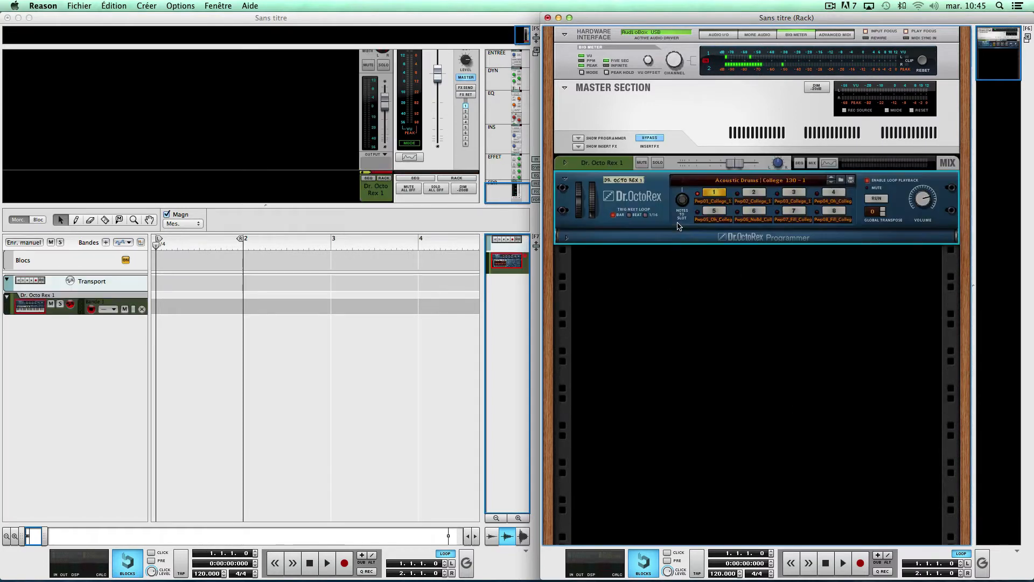
- Load the DRJ Disco 120BPM.drex patch from the DRJ Disco 120BPM folder in DRJ_Xmas_Rex_Files_2013 into Dr. Octo Rex
left_click(842, 182)
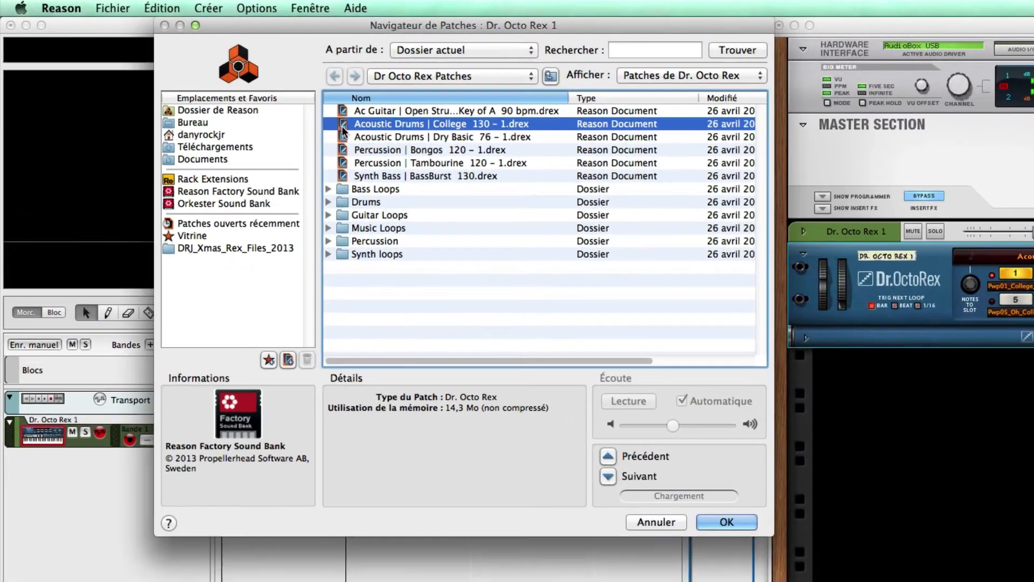
left_click(232, 249)
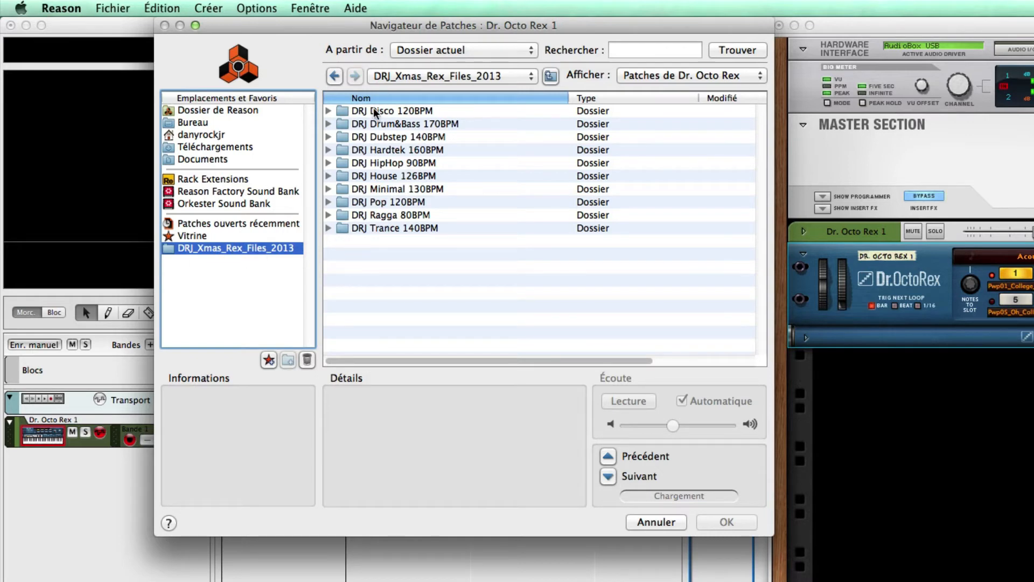
left_click(329, 111)
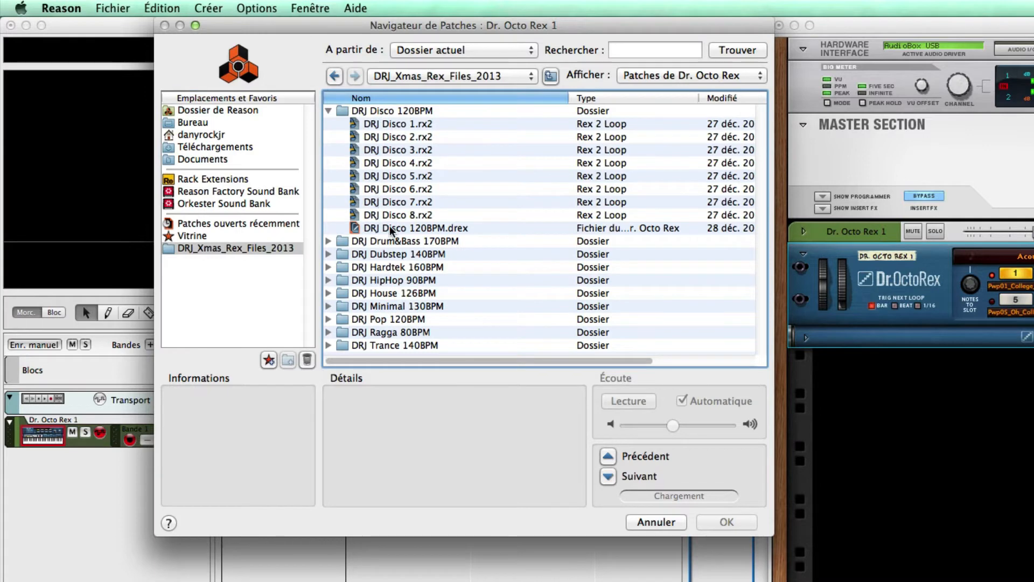
left_click(389, 228)
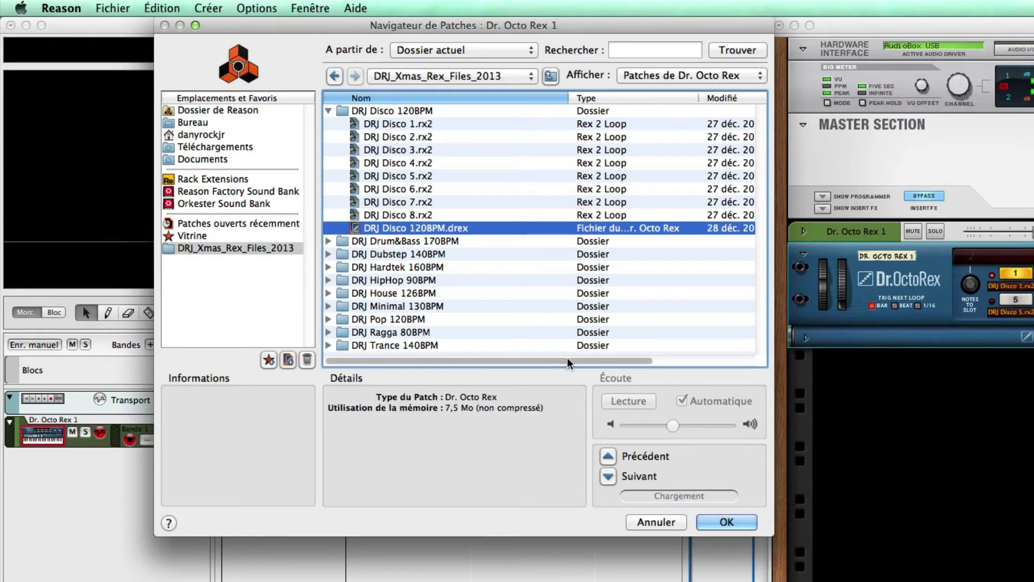
left_click(721, 523)
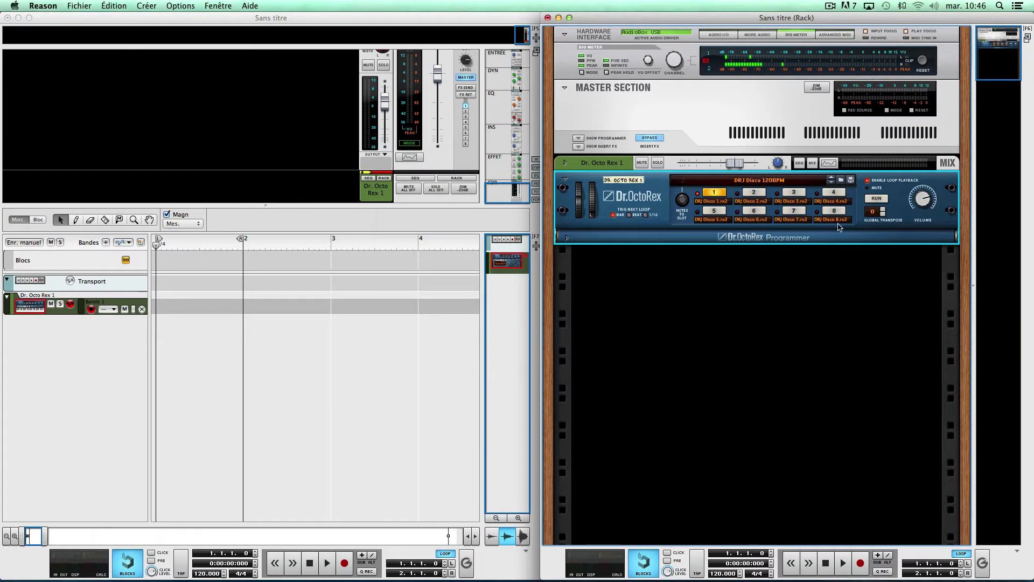
- Preview loop 1 on Dr. Octo Rex, and turn off its loop playback
left_click(876, 199)
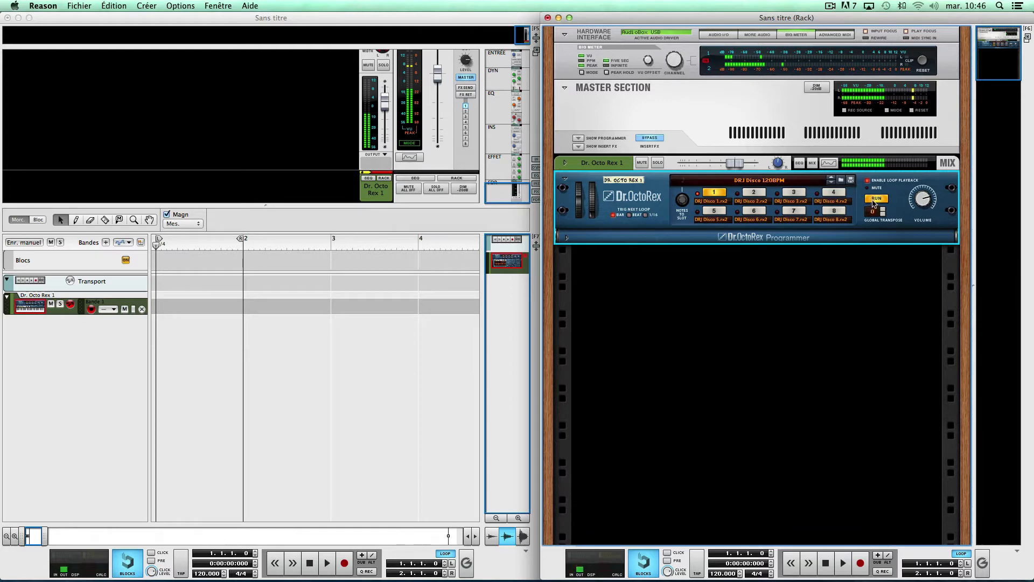
left_click(874, 203)
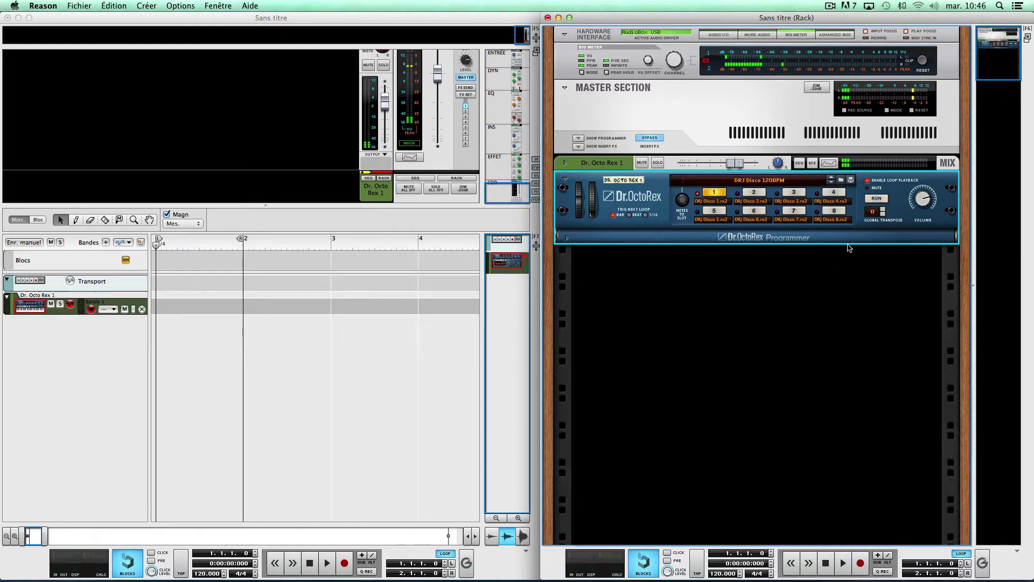
left_click(867, 180)
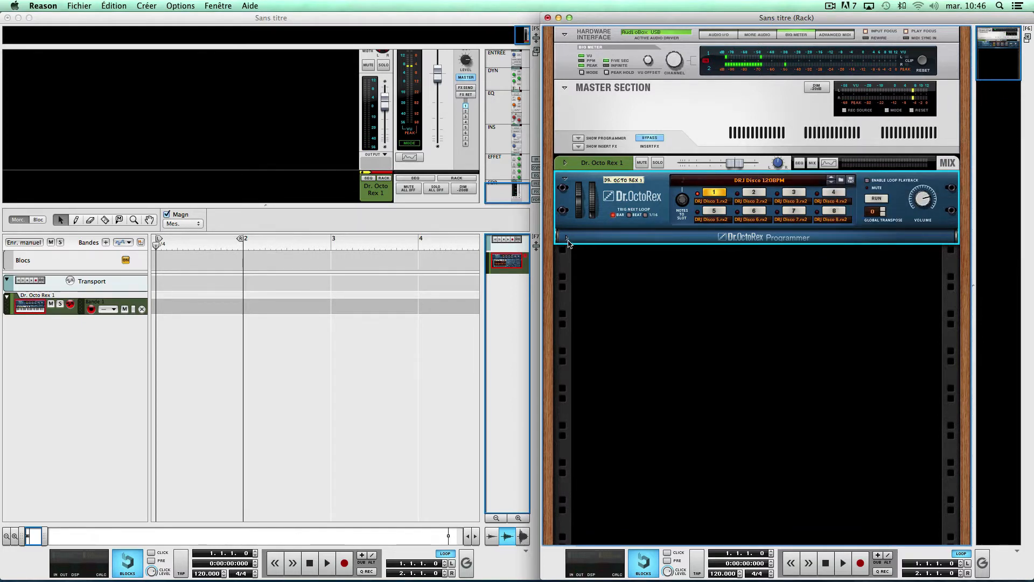
- Copy the DRJ Disco 1.rx2 loop from the Dr. Octo Rex programmer to its sequencer track and play it back
left_click(567, 239)
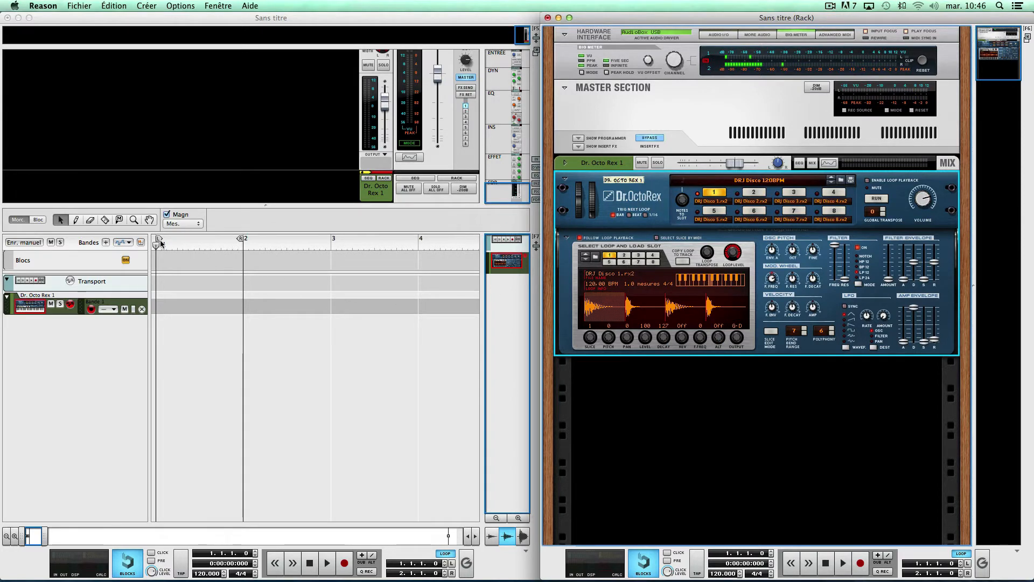
left_click(682, 262)
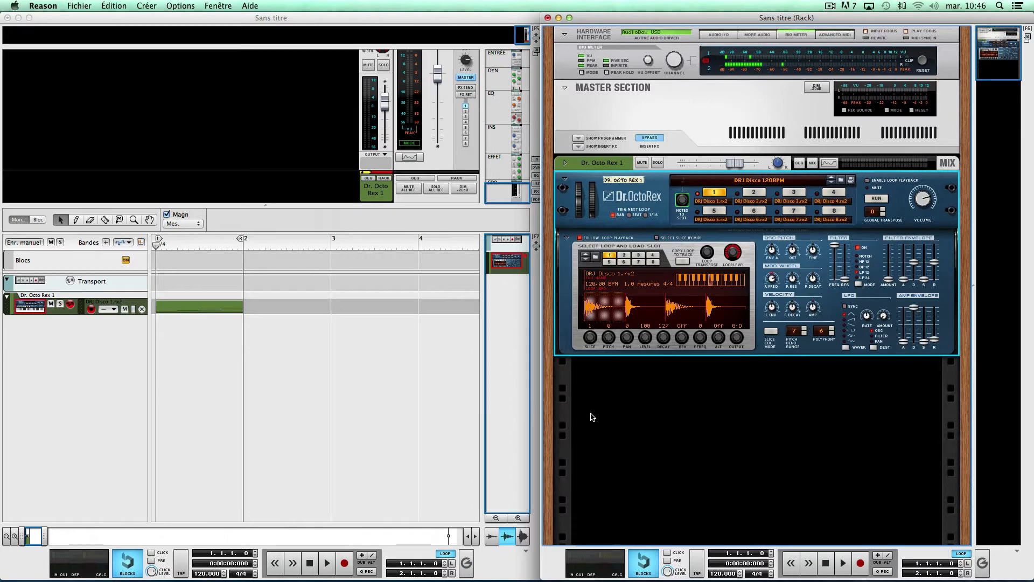
key("space")
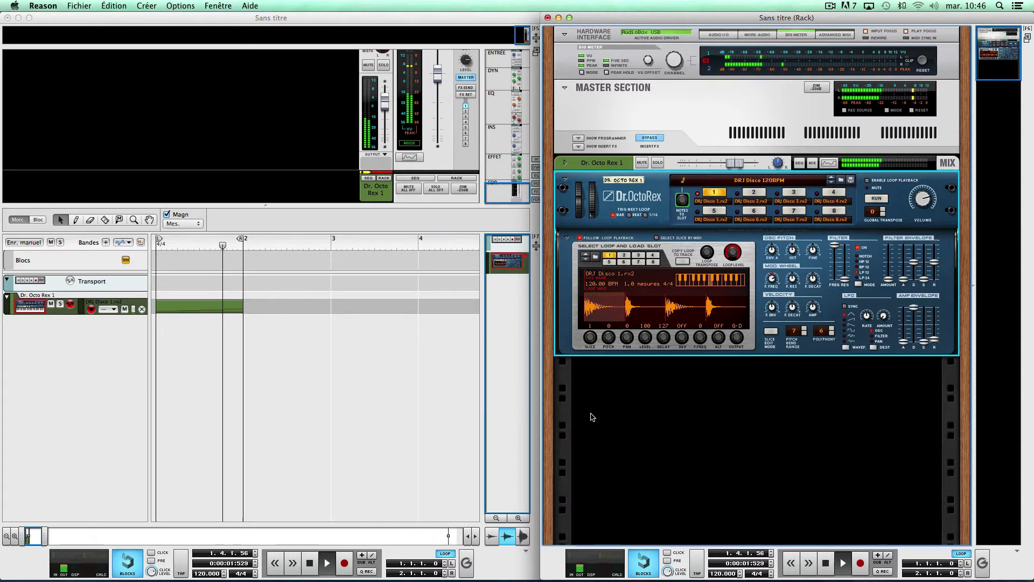
key("space")
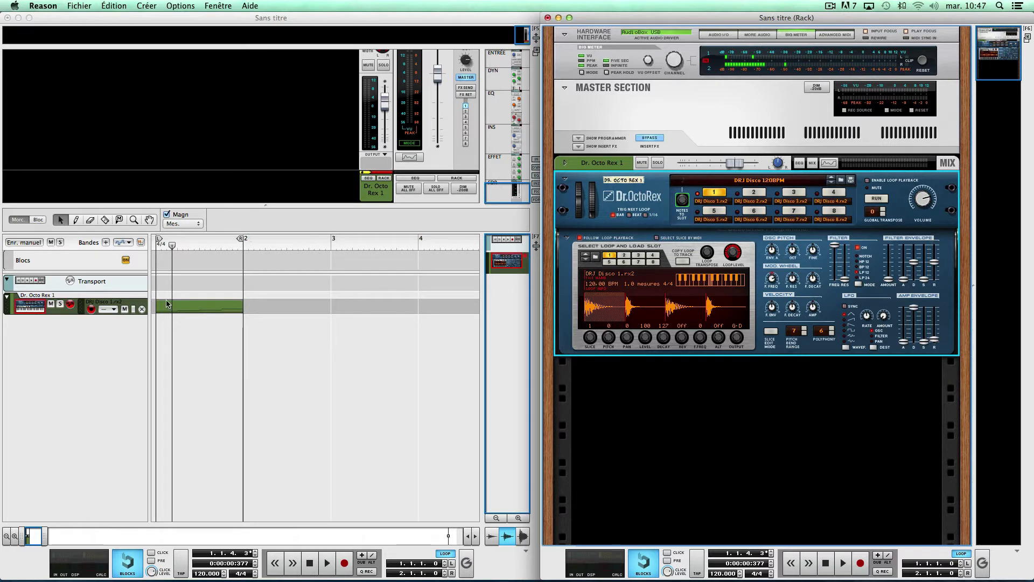
key("shift+Return")
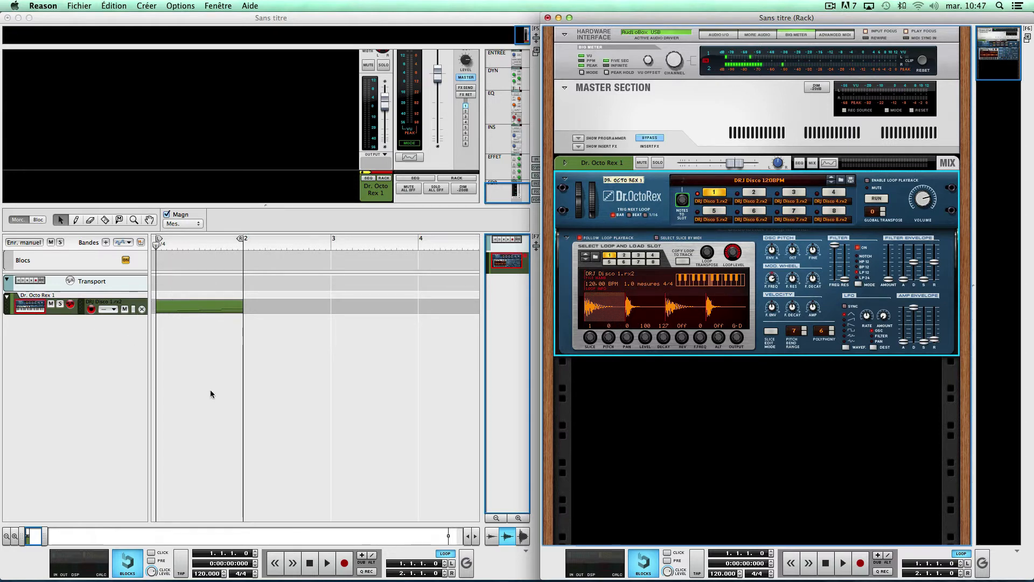
left_click(566, 239)
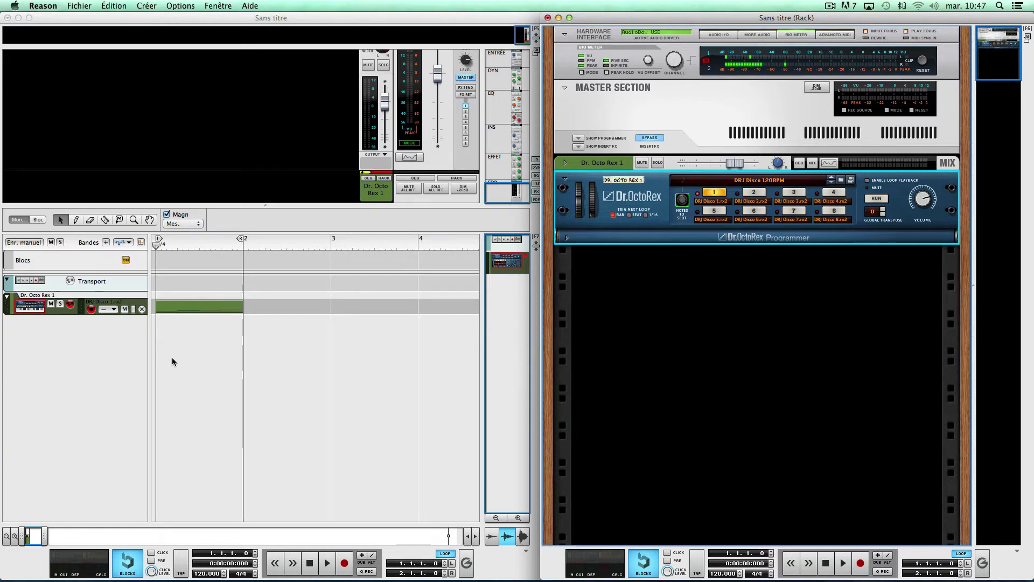
- Create an audio track and expand its device in the rack
left_click(628, 362)
key("super+t")
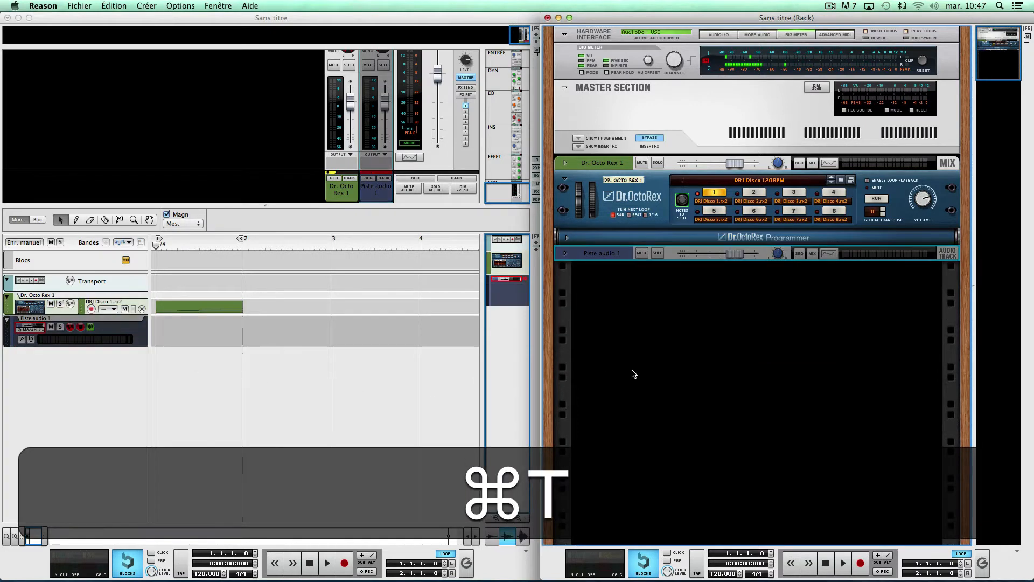
left_click(566, 253)
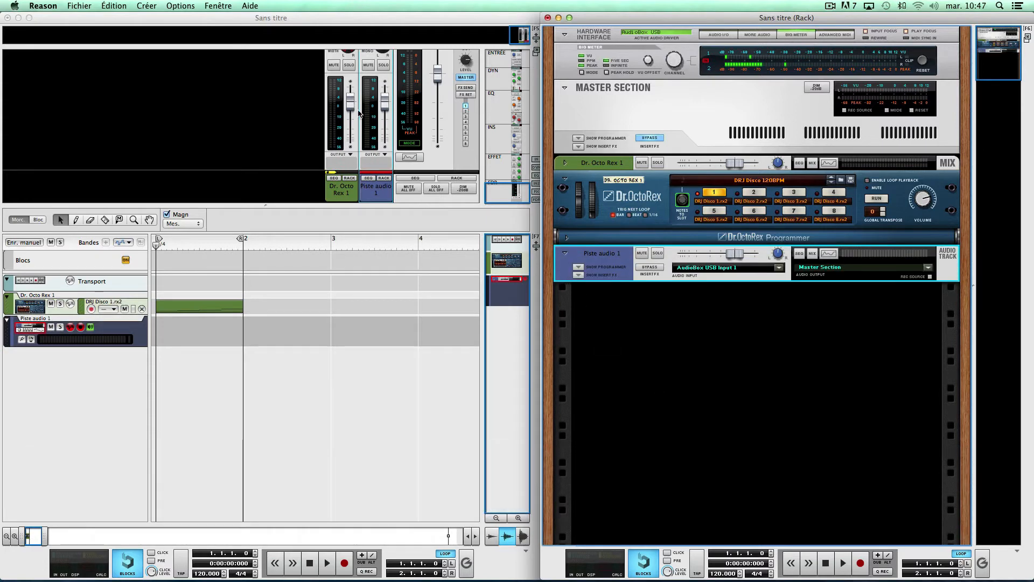
left_click(147, 6)
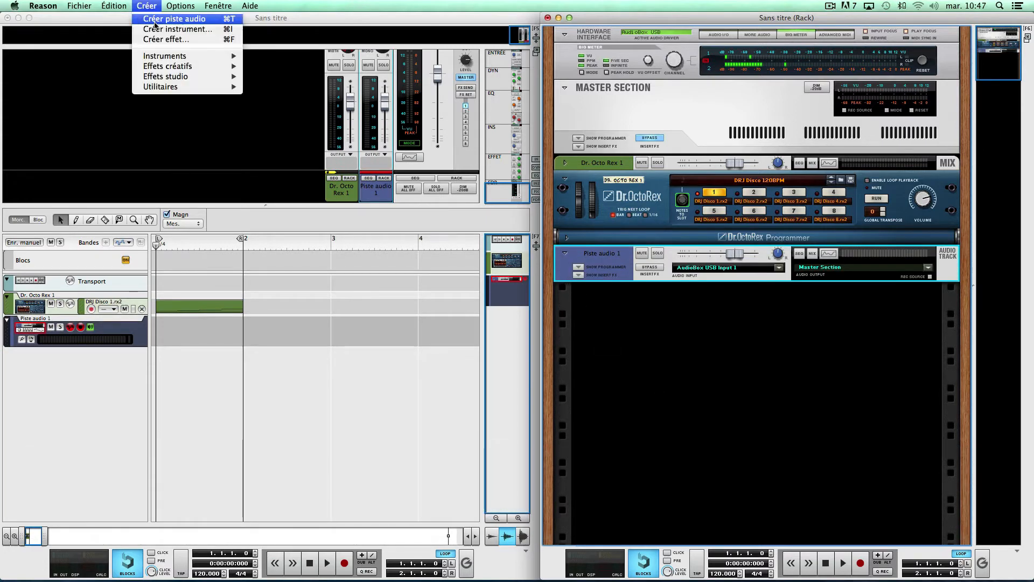
right_click(79, 361)
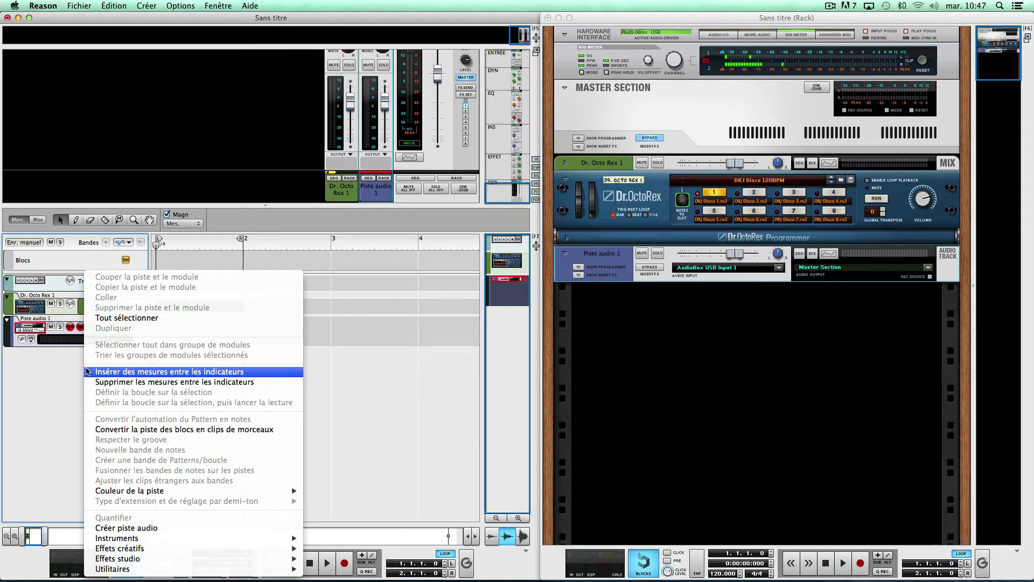
left_click(125, 528)
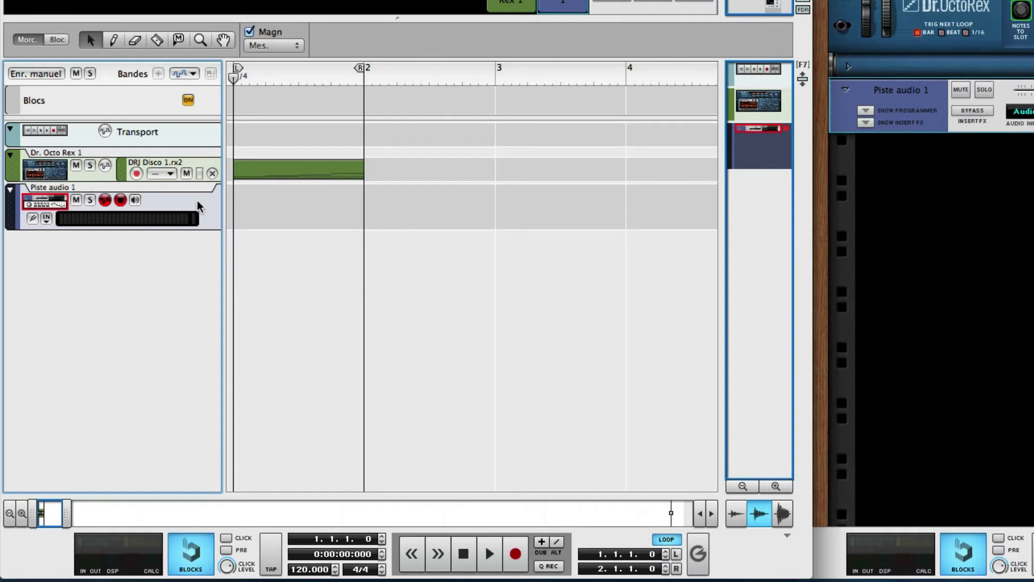
- Examine the input sources available to the audio track
left_click(47, 218)
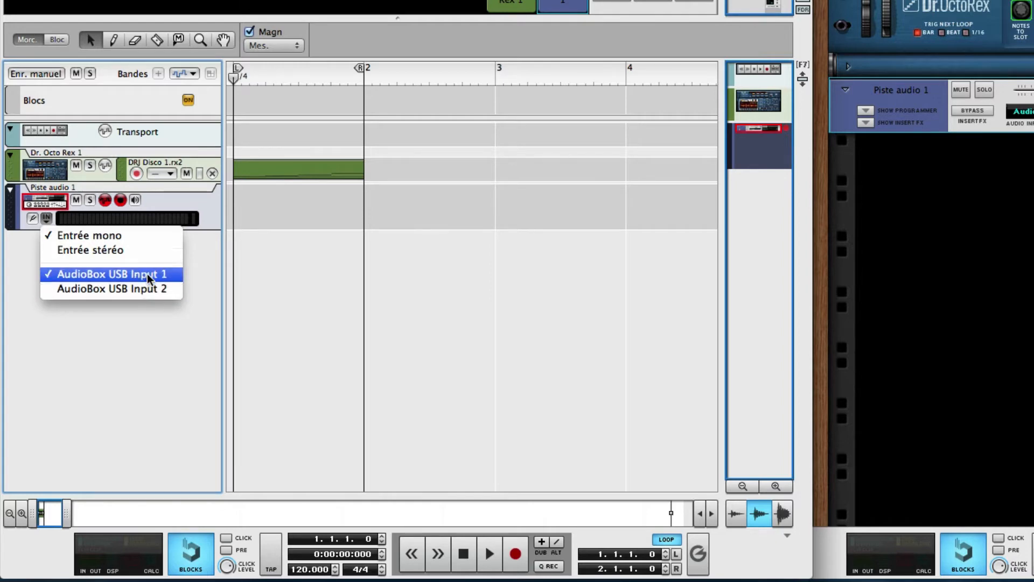
left_click(145, 331)
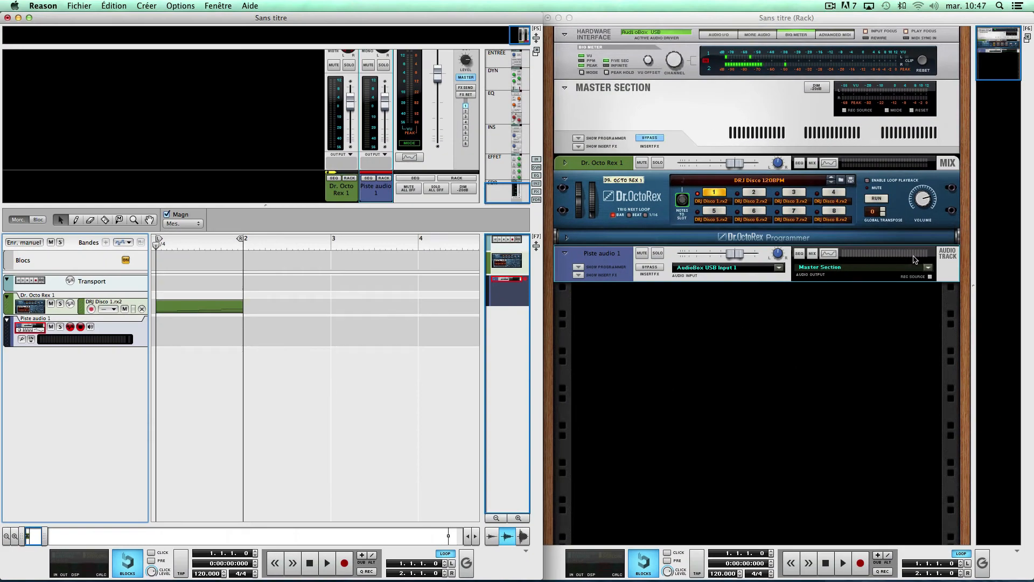
- Make the Dr. Octo Rex 1 mix channel a recording source, and set the audio track's input to stereo from Dr. Octo Rex 1
left_click(566, 164)
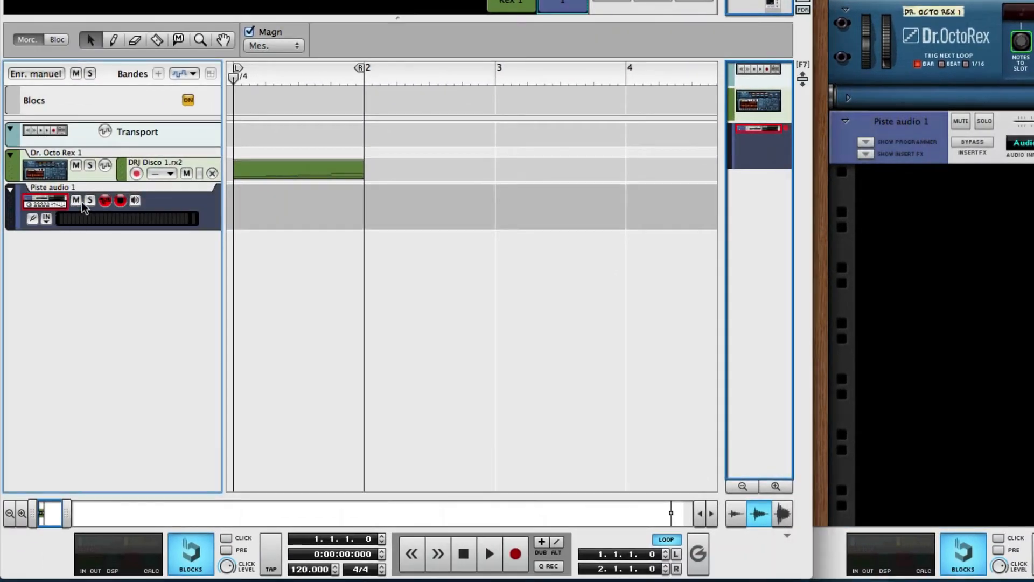
left_click(43, 219)
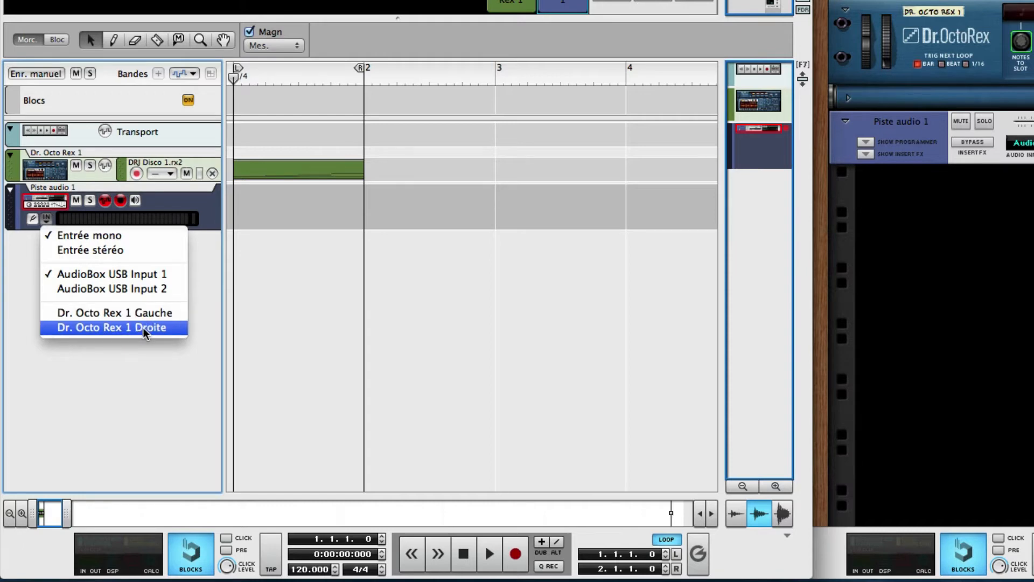
left_click(88, 251)
left_click(46, 219)
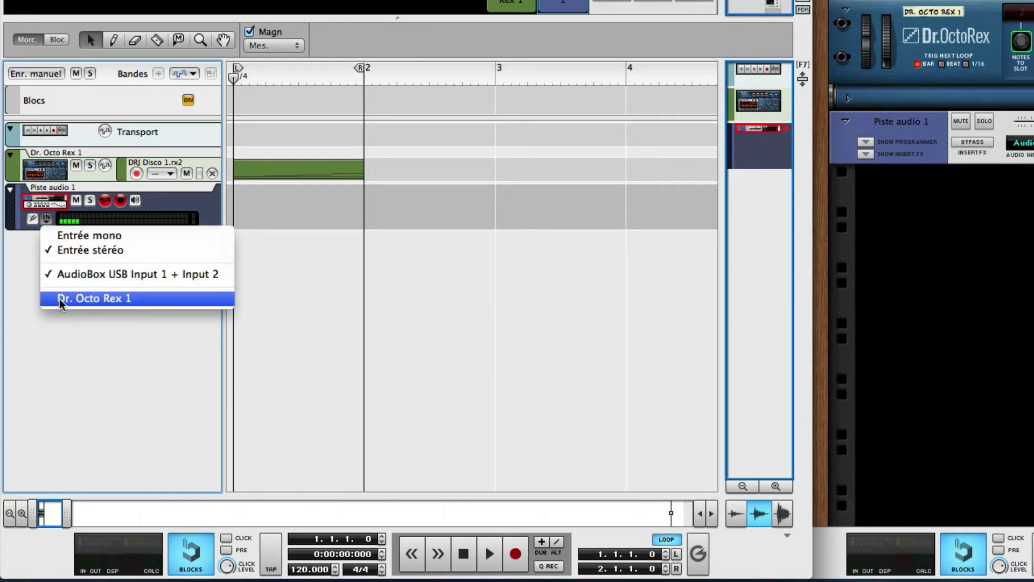
left_click(90, 298)
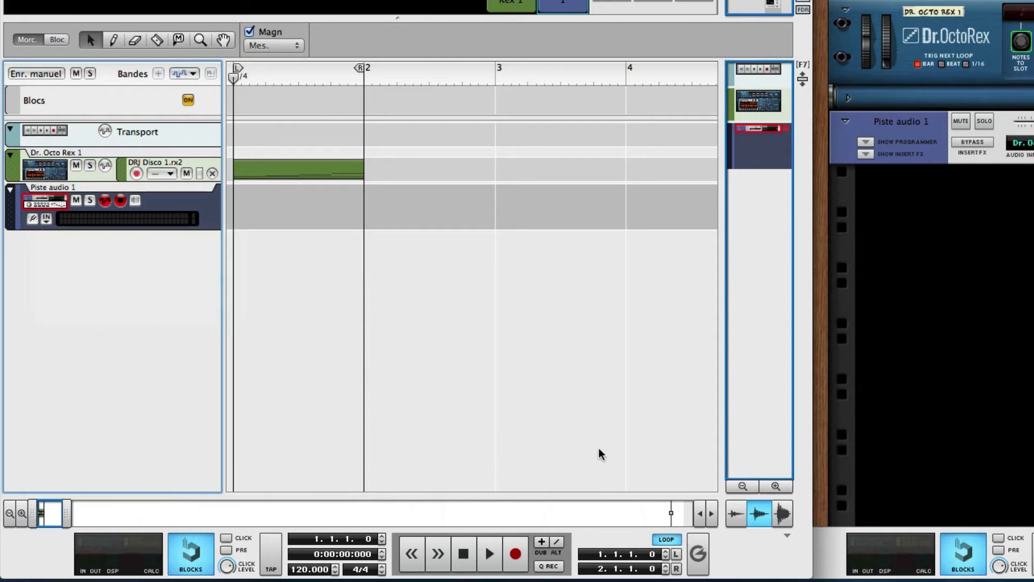
- Record the Dr. Octo Rex loop onto the audio track with looping off, and trim the recorded clip to one bar
left_click(667, 540)
left_click(515, 555)
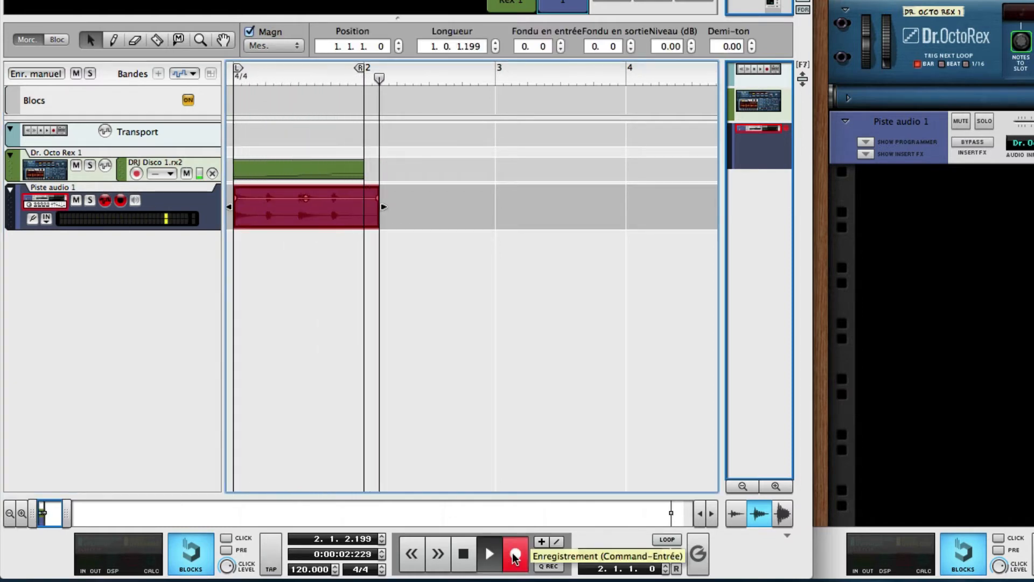
left_click(515, 557)
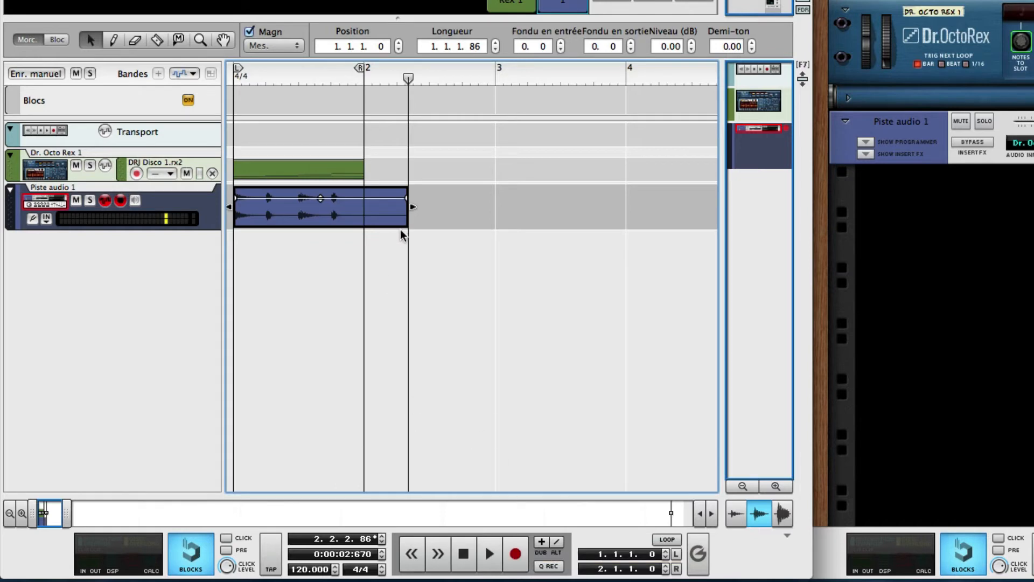
left_click_drag(410, 209, 363, 209)
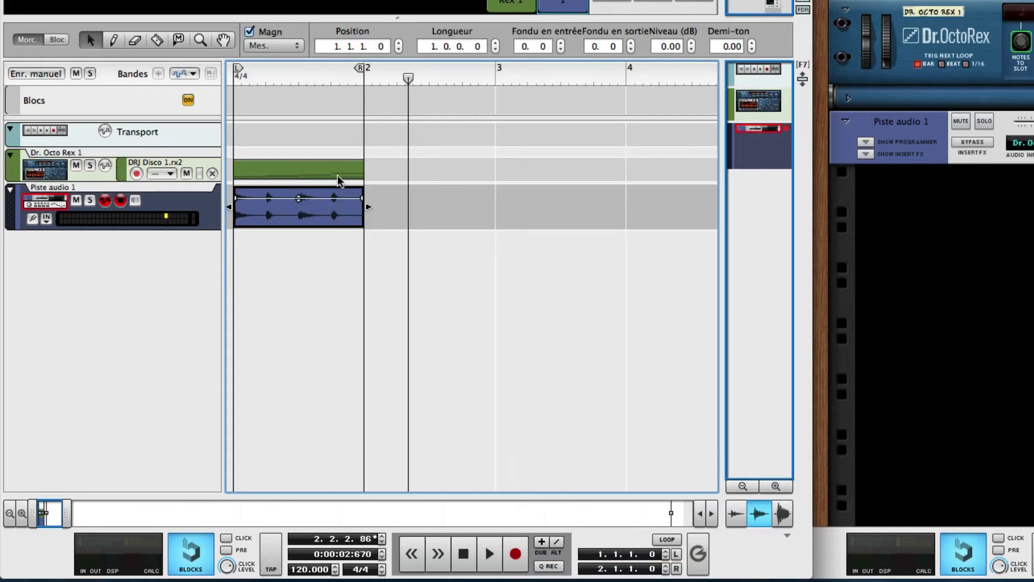
- Solo the audio track to play its recorded clip from the start, and turn looping back on
left_click(90, 200)
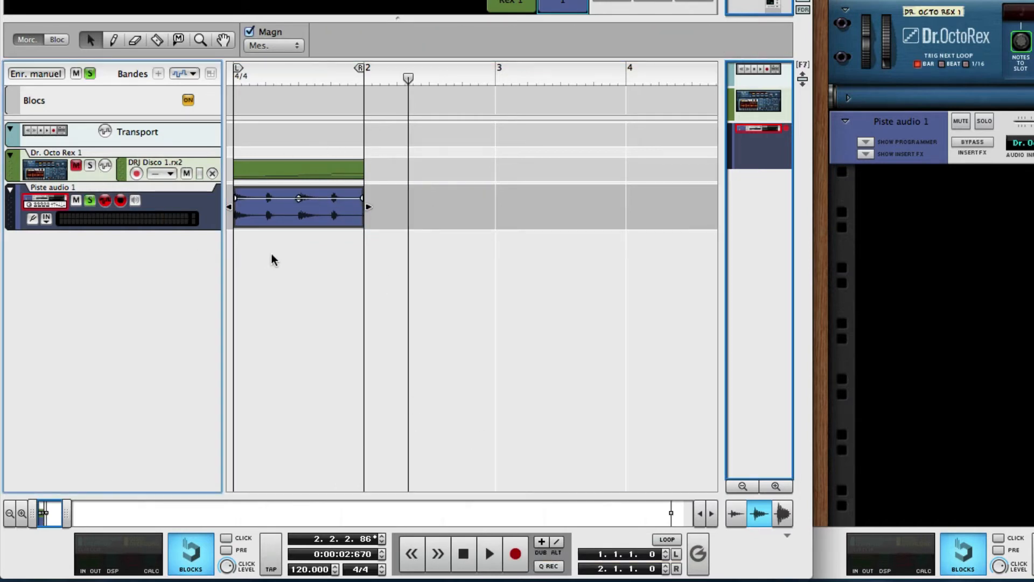
key("shift+Return")
key("space")
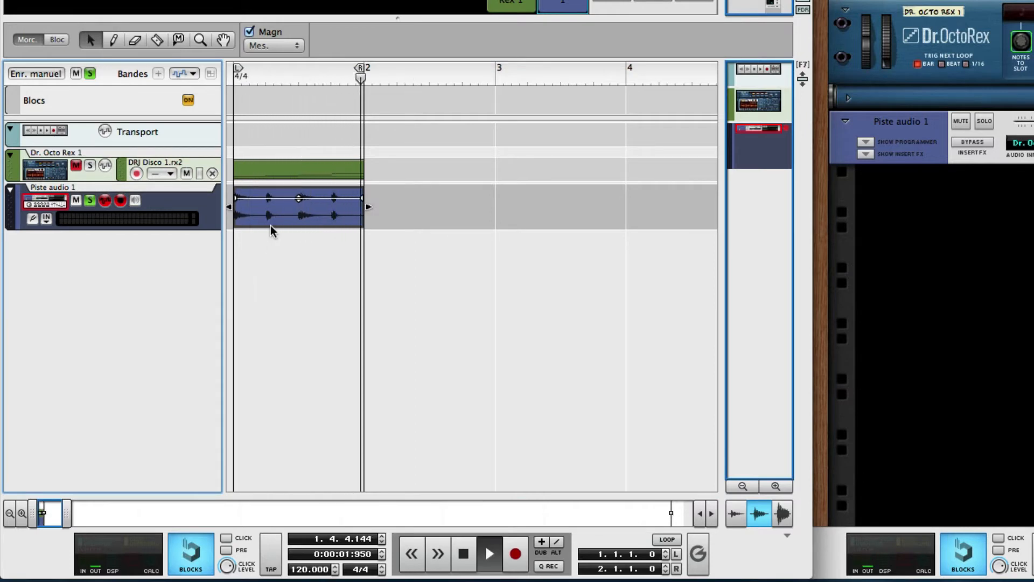
key("space")
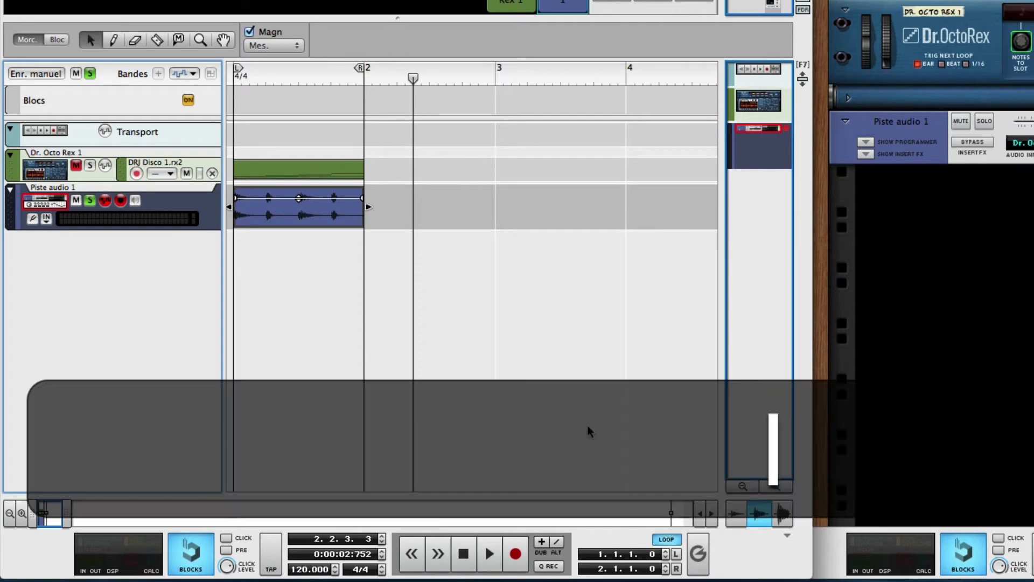
left_click(670, 541)
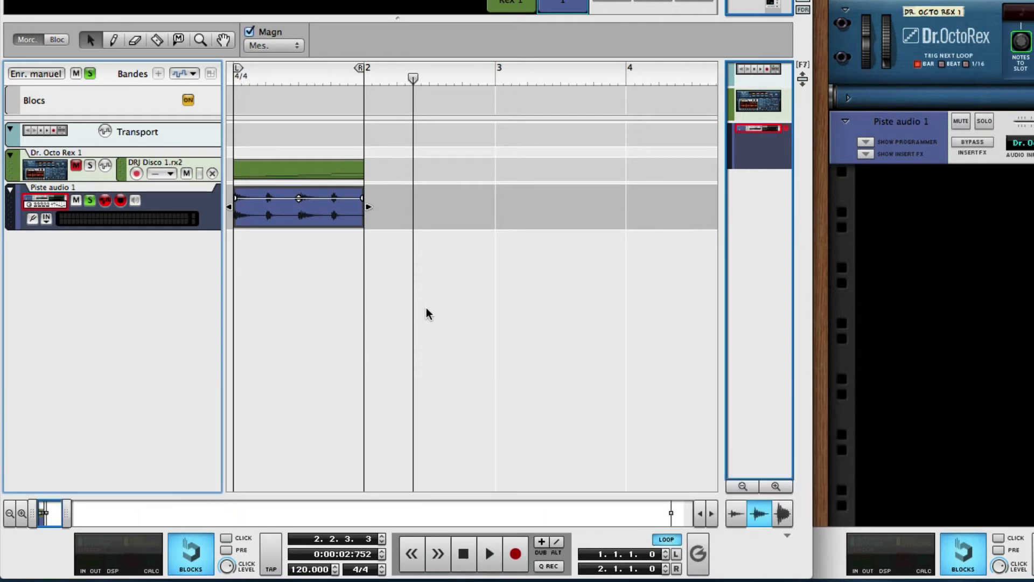
- Play back the soloed audio clip within the one-bar loop
key("alt+Return")
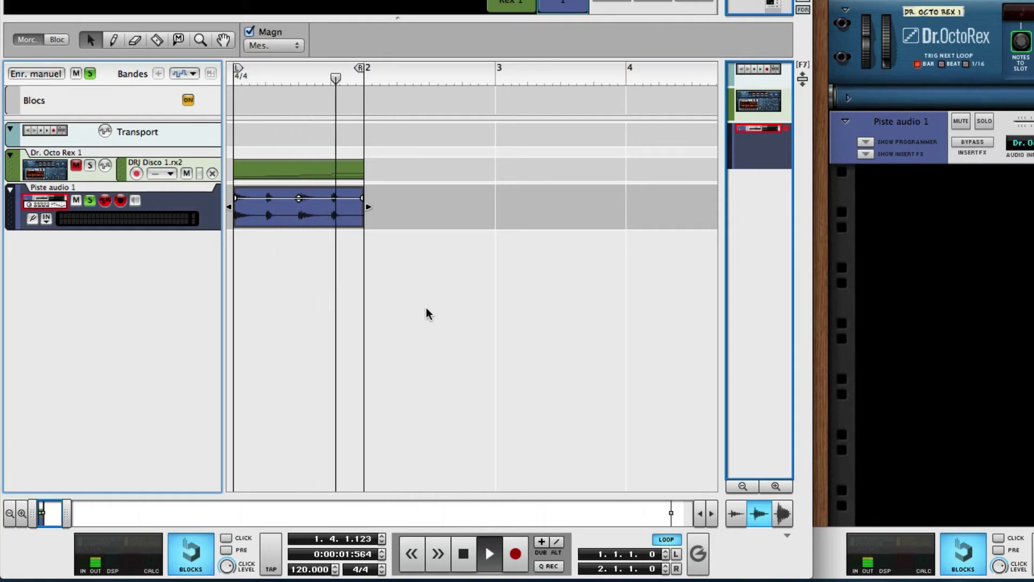
key("space")
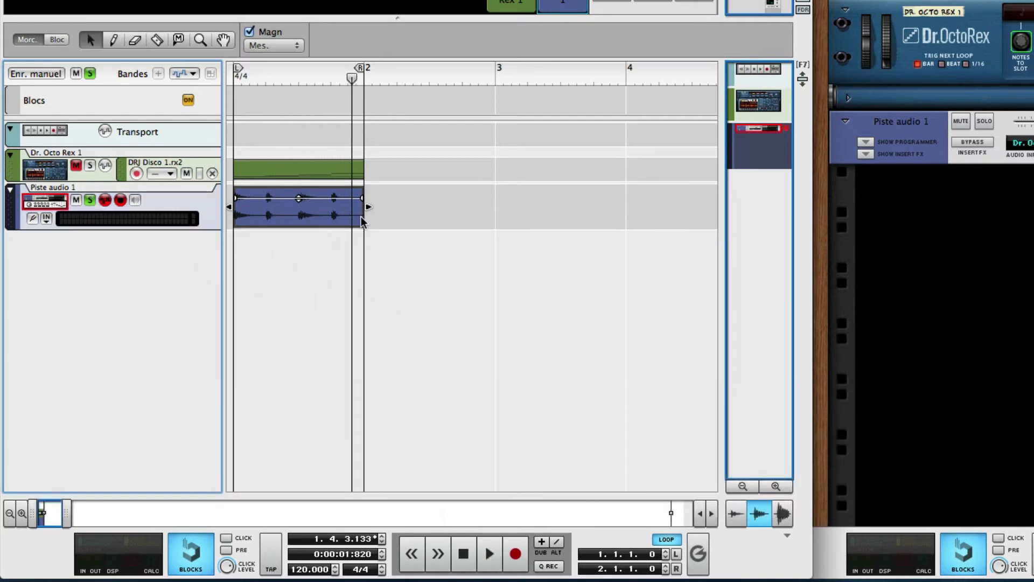
- Start bouncing the recorded audio clip to disk under the name Disco in the Bureau folder
right_click(315, 208)
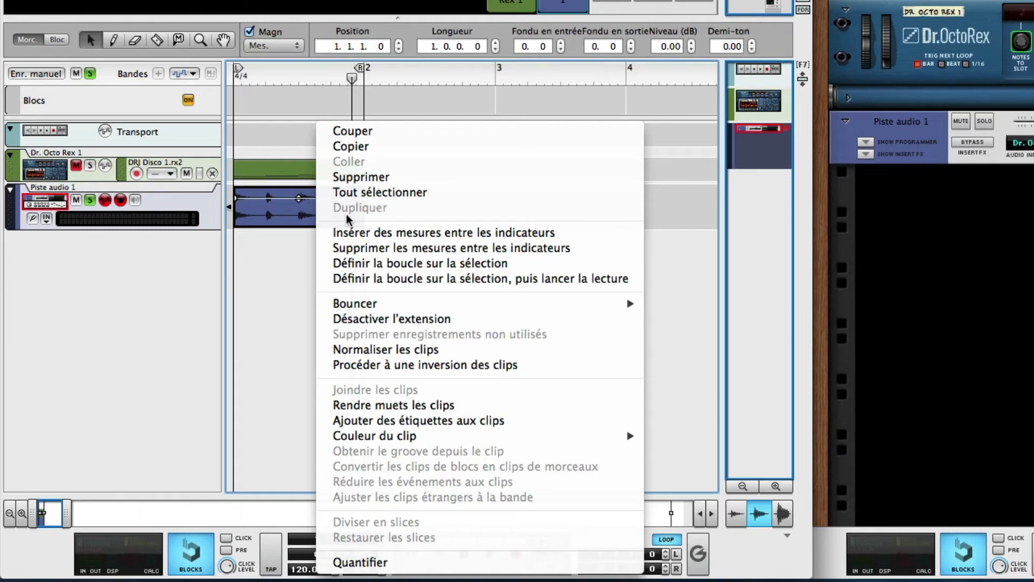
mouse_move(464, 306)
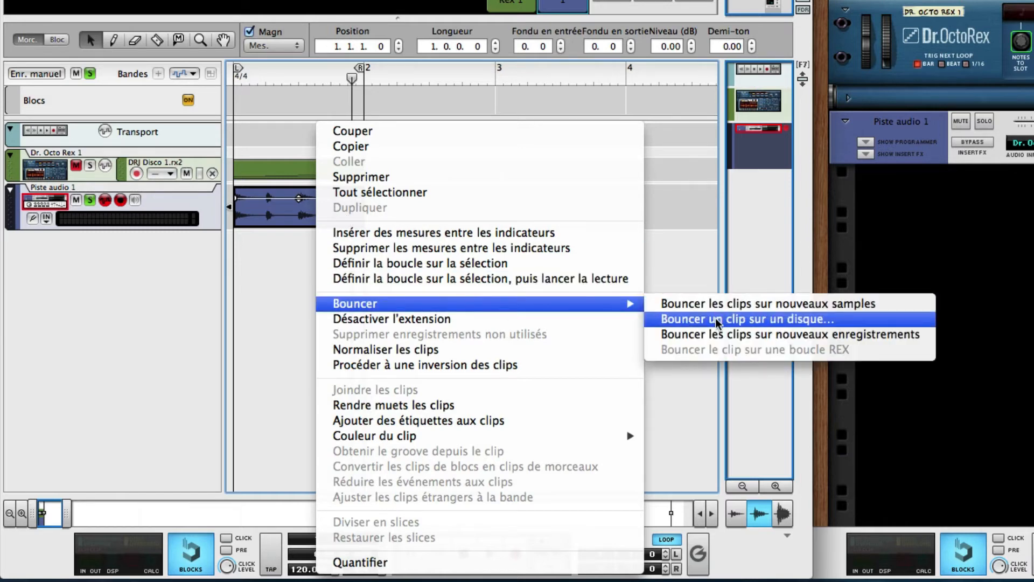
left_click(748, 321)
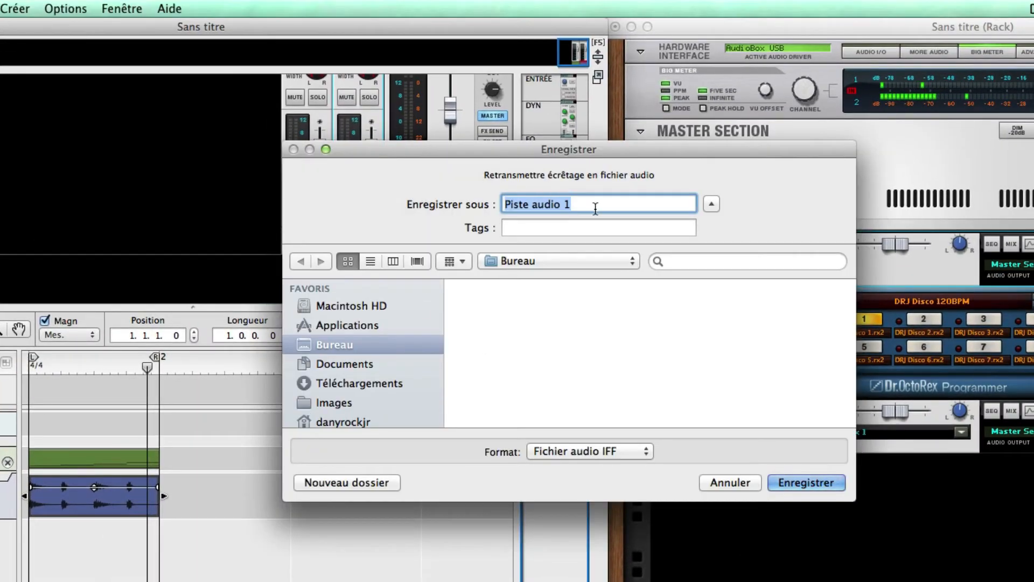
type("Disco")
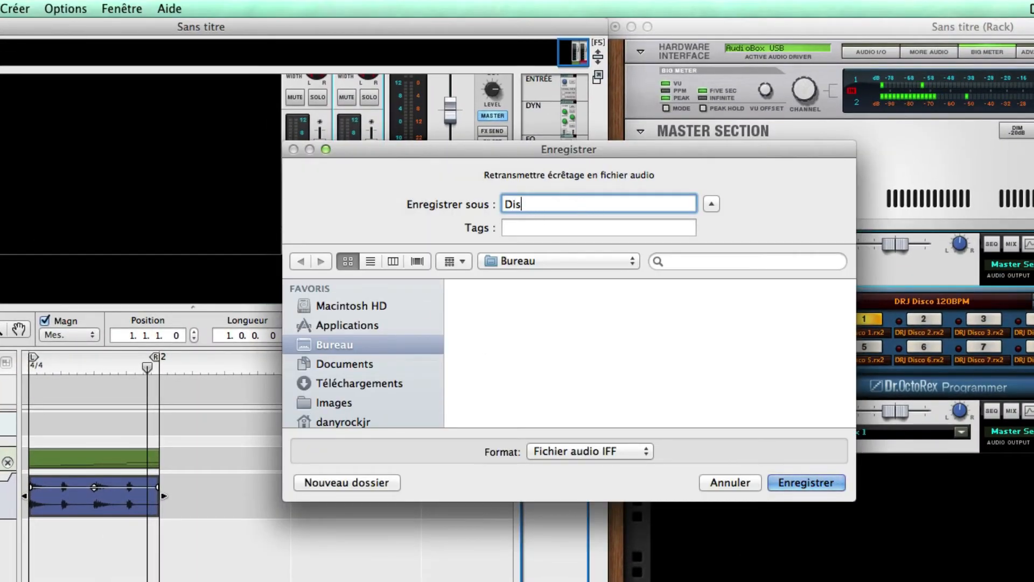
left_click(602, 454)
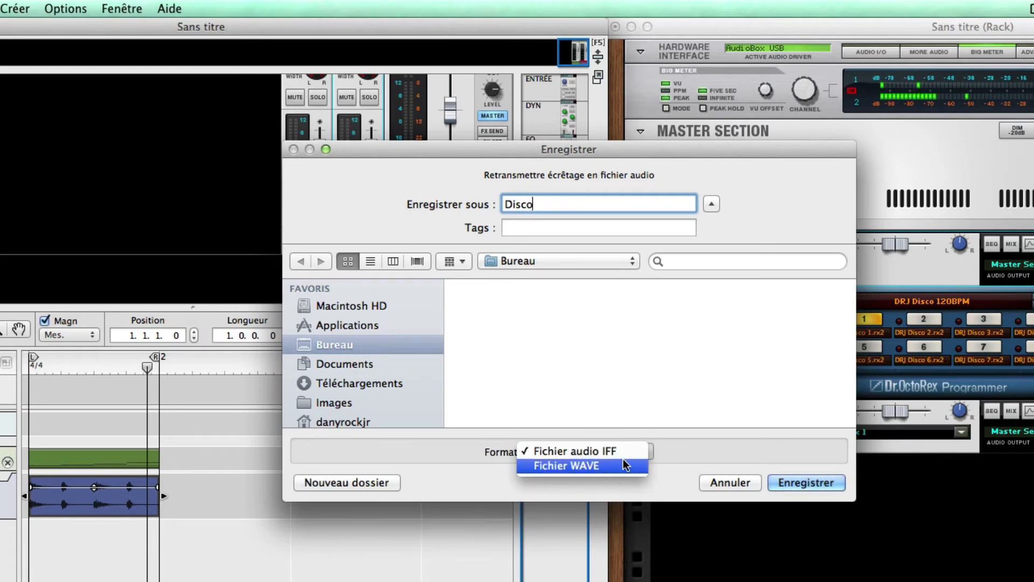
left_click(681, 449)
left_click(788, 483)
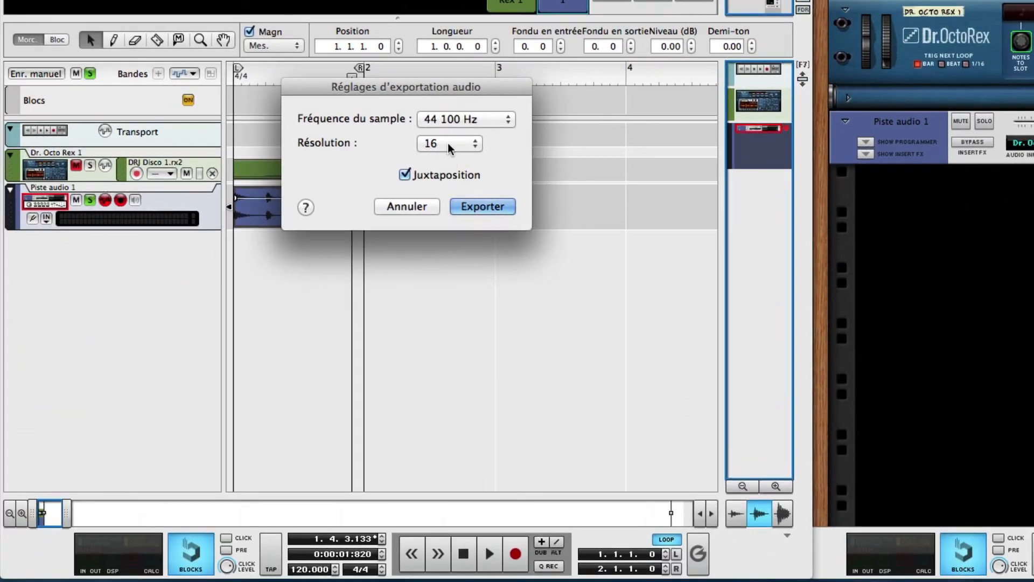
- Try the 24 and 16 resolution options in the audio export settings, and cancel the export
left_click(448, 143)
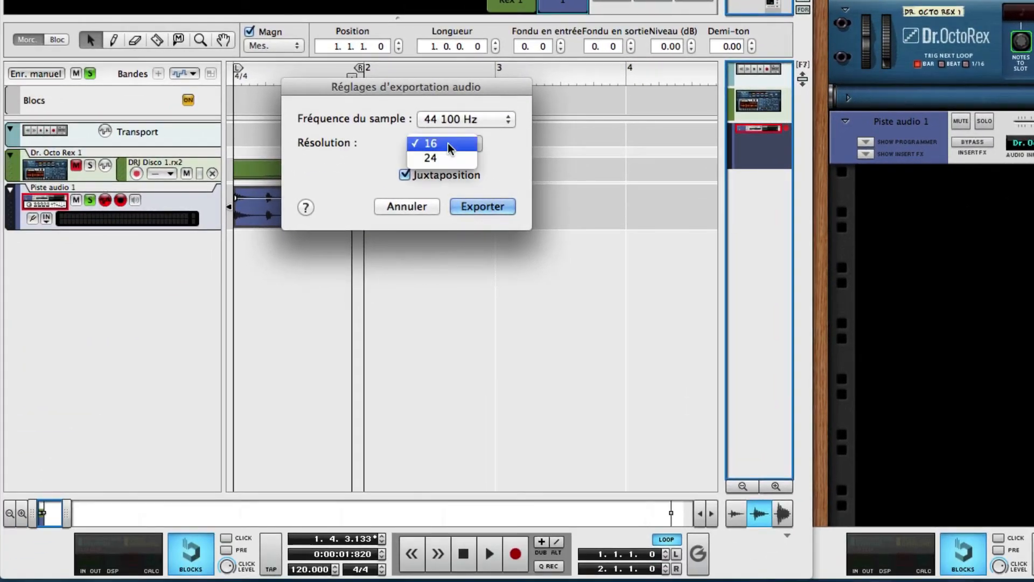
left_click(443, 160)
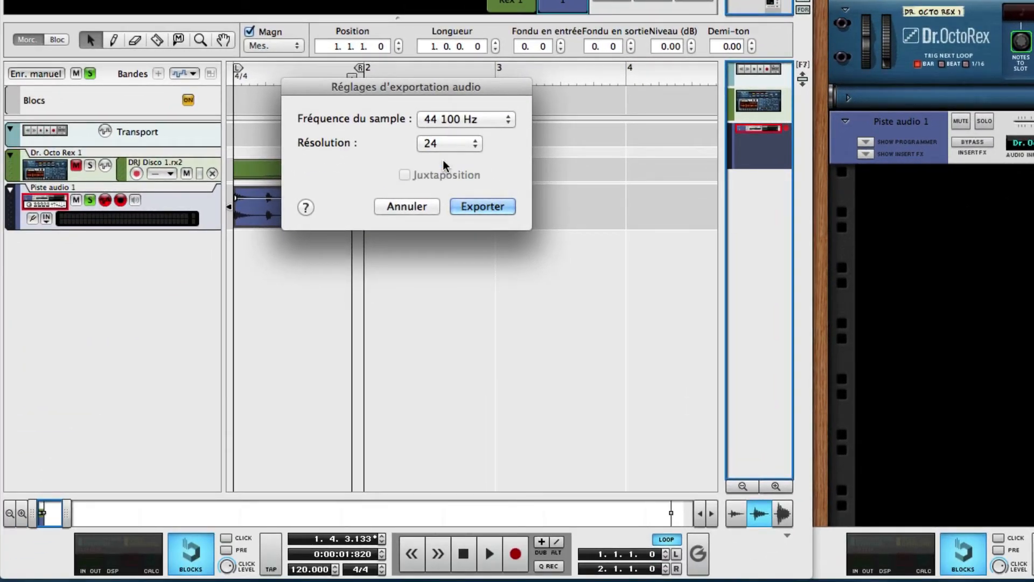
left_click(447, 143)
left_click(451, 131)
left_click(447, 146)
left_click(448, 159)
left_click(447, 143)
left_click(446, 130)
left_click(436, 176)
left_click(409, 205)
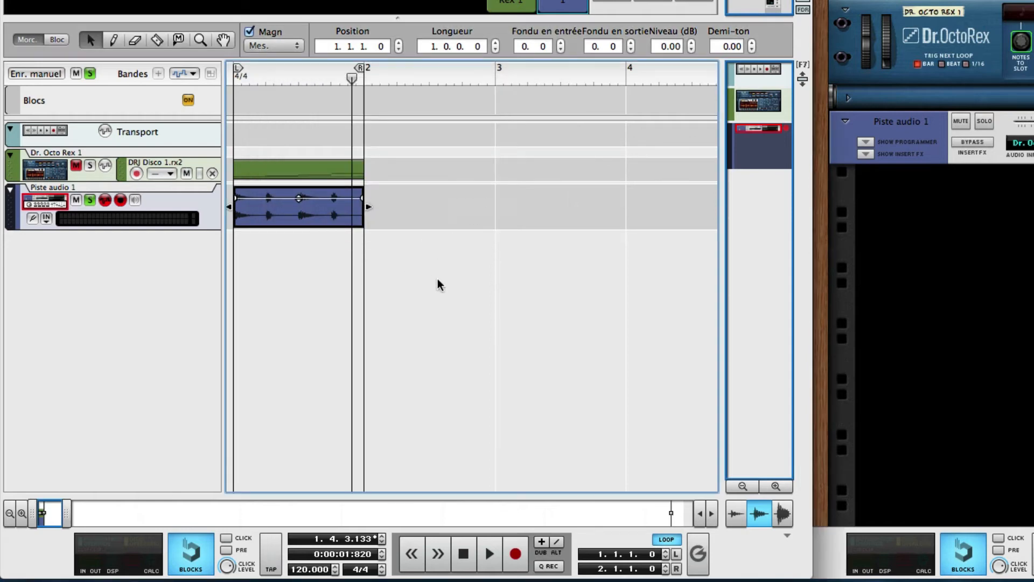
- Return the playhead to the start of the song and add a SubTractor analog synthesizer below the audio track in the rack
key("shift+Return")
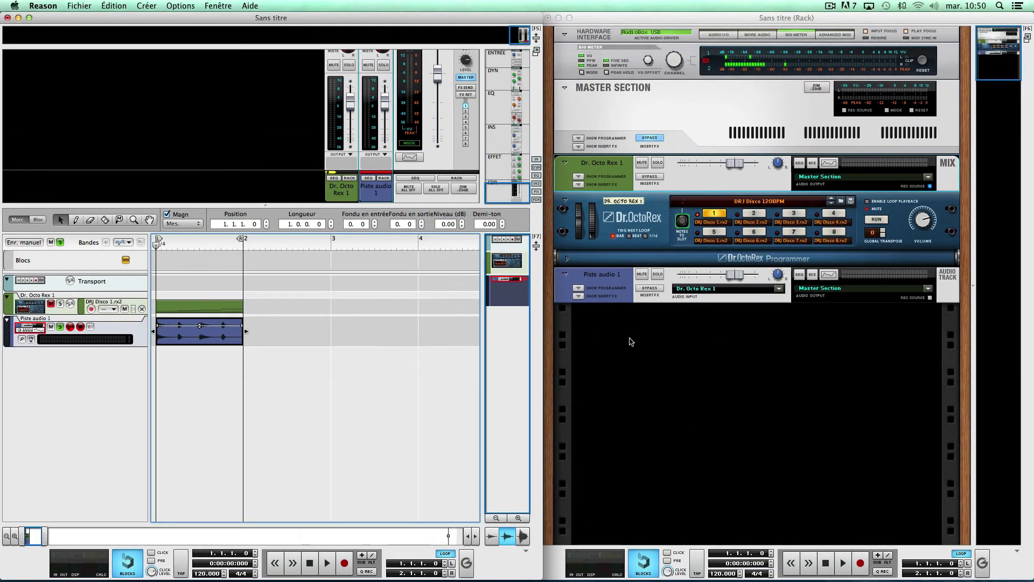
left_click(631, 342)
right_click(650, 340)
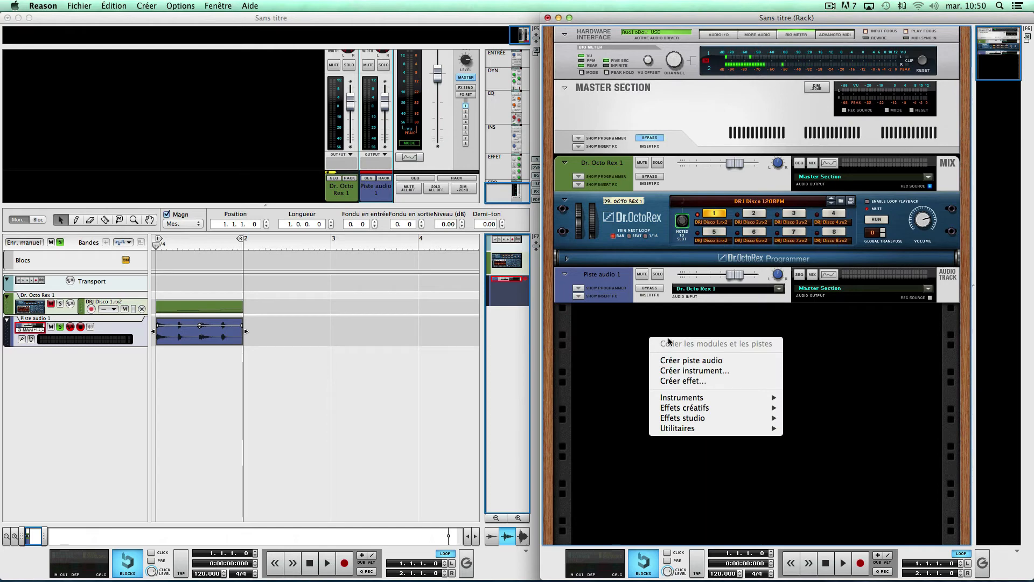
mouse_move(700, 397)
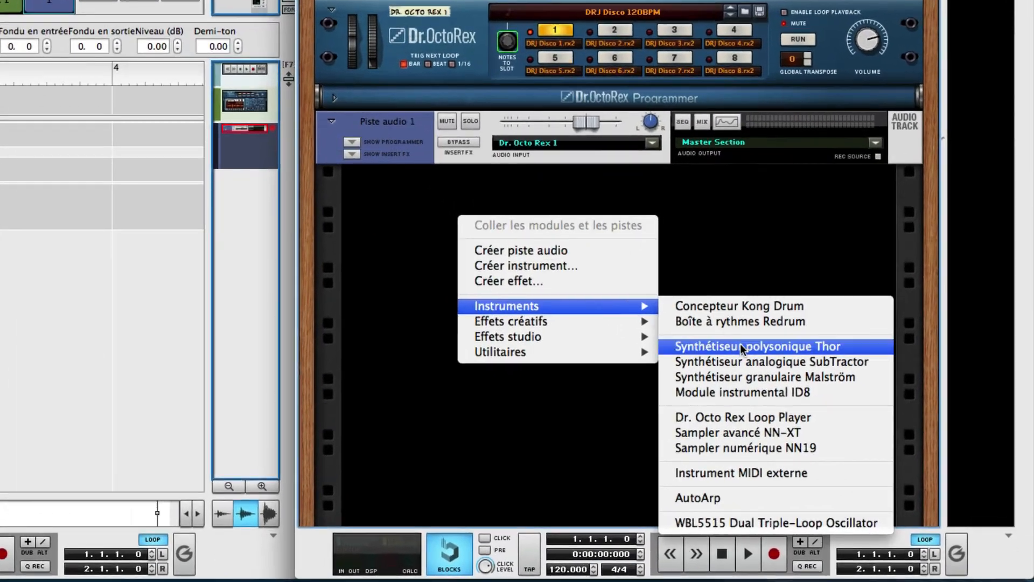
left_click(732, 360)
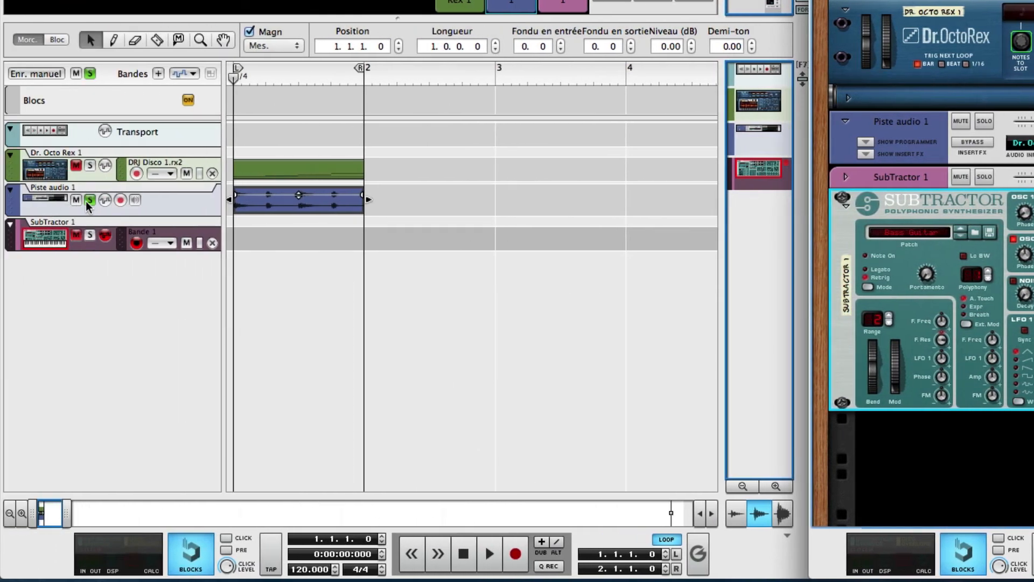
- Turn off solo on the audio track and delete its recorded clip
left_click(89, 200)
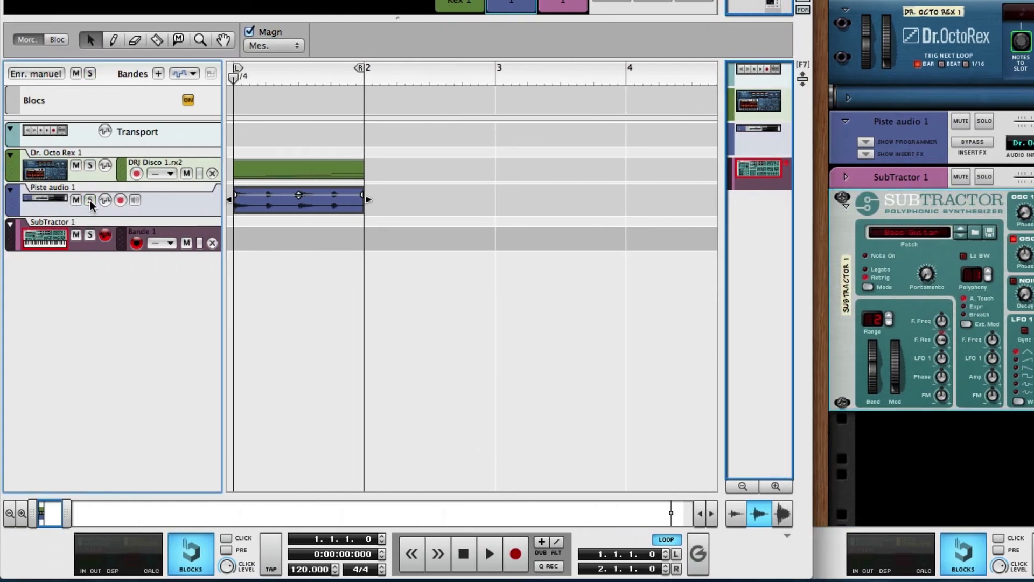
left_click(251, 200)
key("Delete")
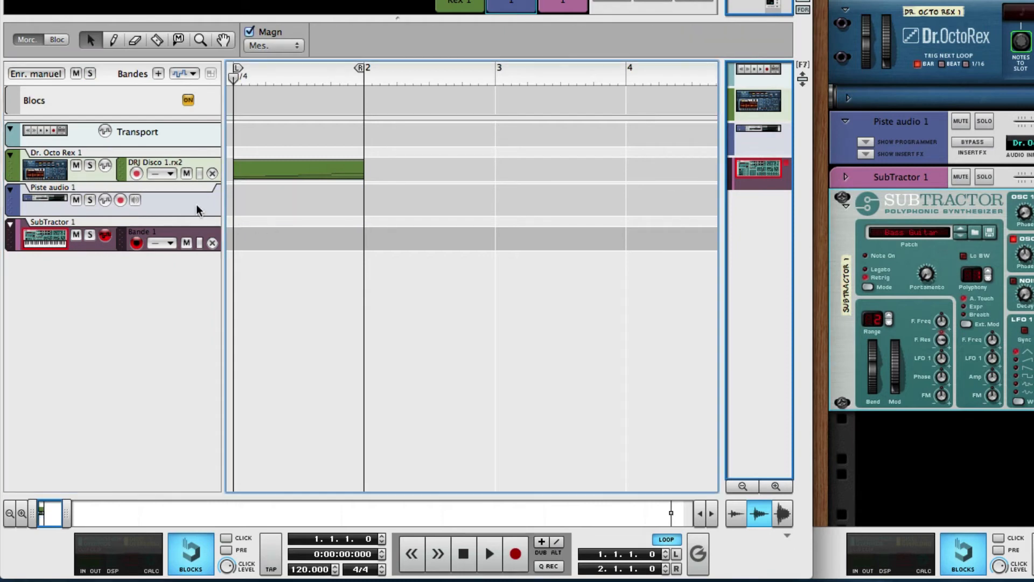
- Move the audio track below the SubTractor track in the sequencer, and rehearse a SubTractor part over the playing drum loop
left_click_drag(8, 209, 13, 288)
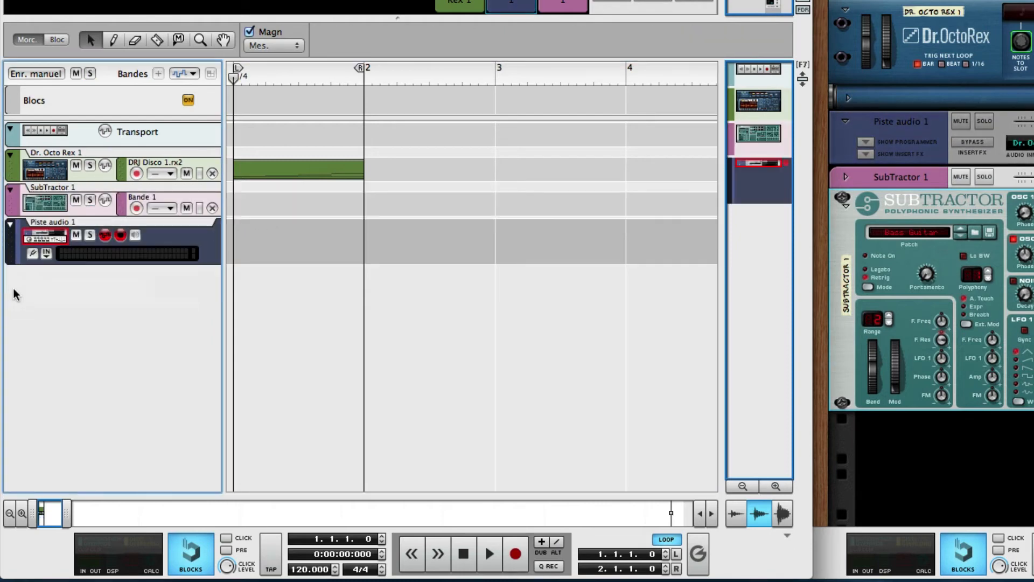
left_click(92, 208)
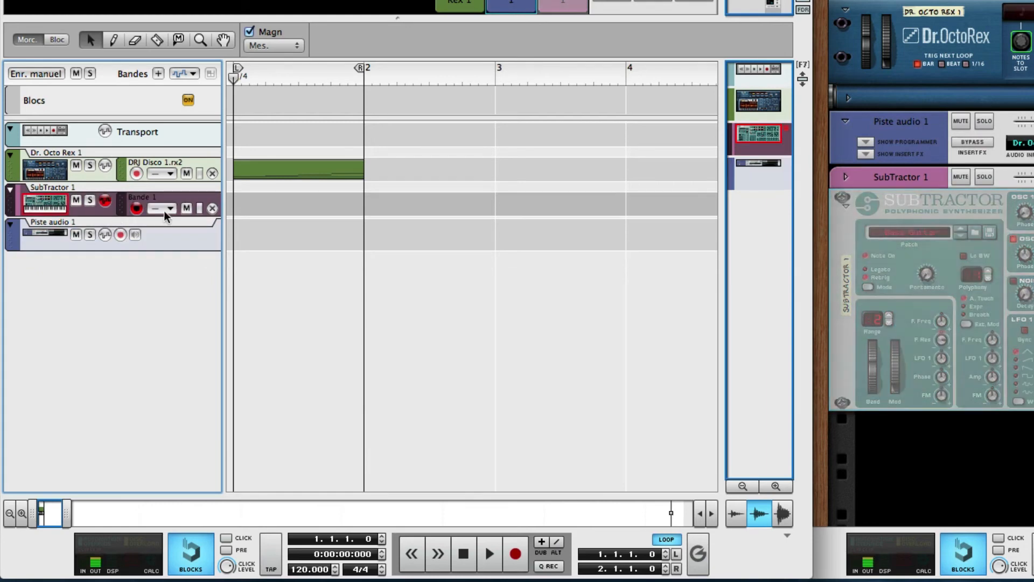
key("space")
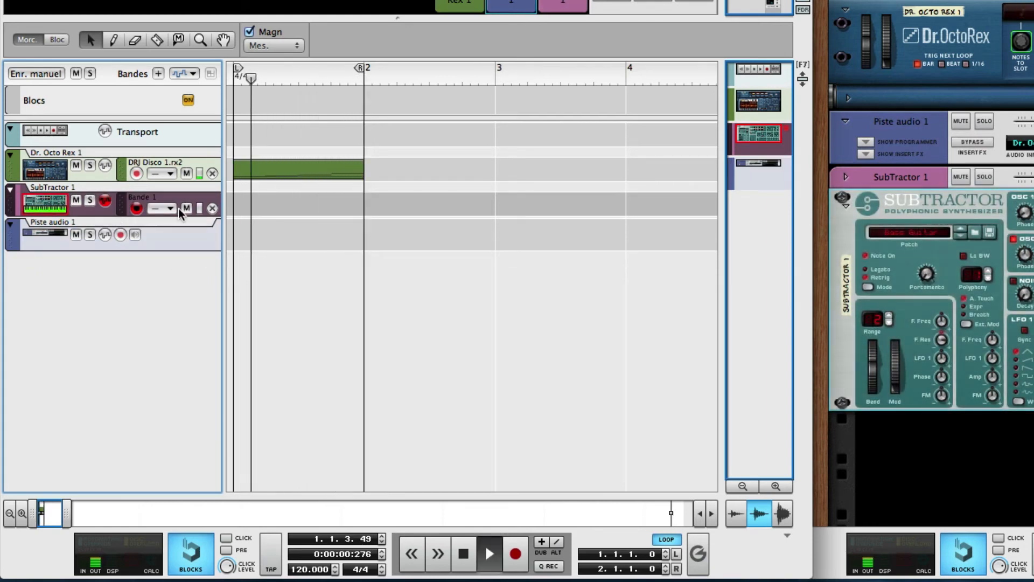
key("space")
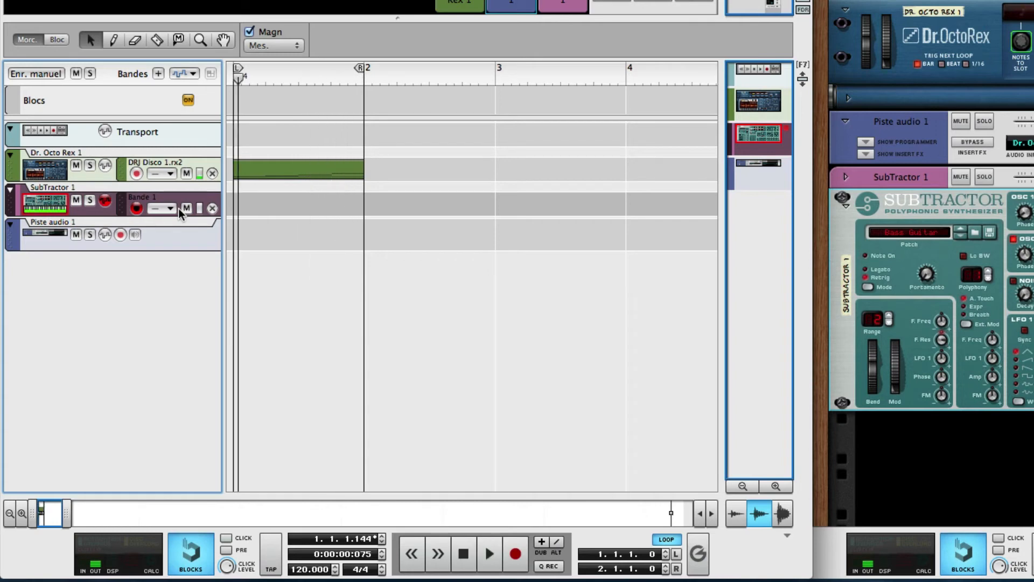
key("shift+Return")
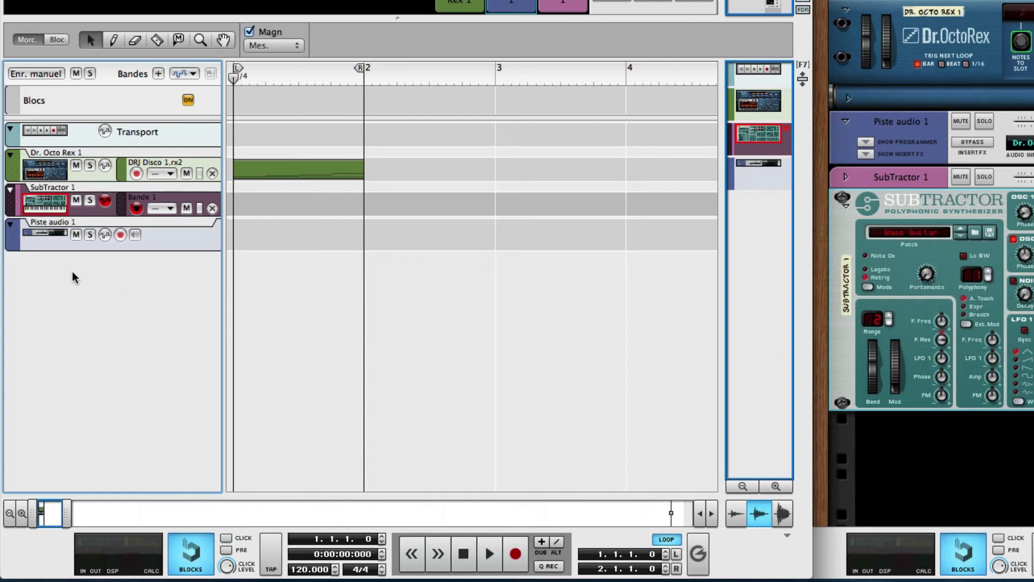
- Record a one-bar part on the SubTractor track with the metronome click and pre-count on
left_click(227, 538)
left_click(227, 550)
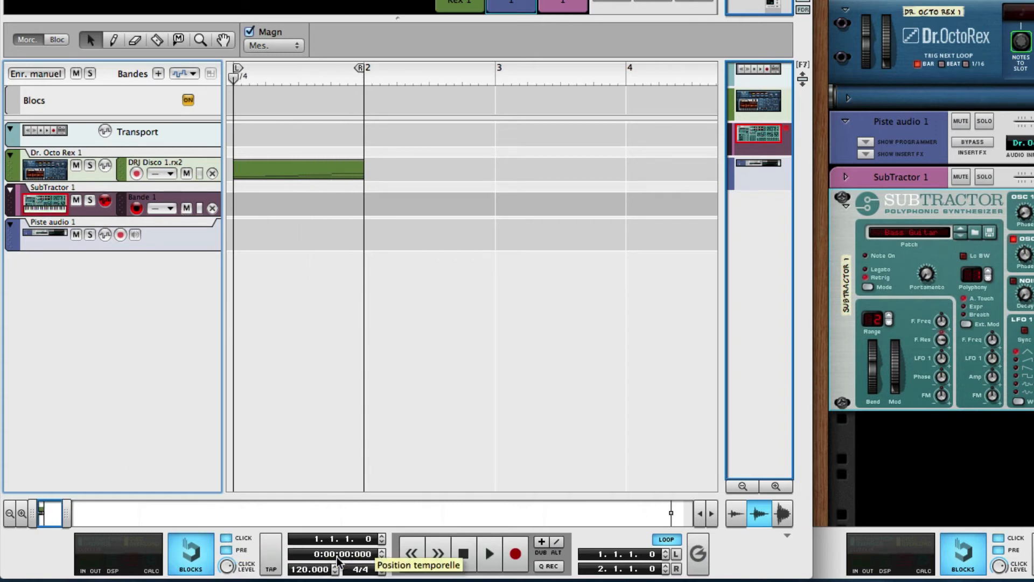
left_click(504, 548)
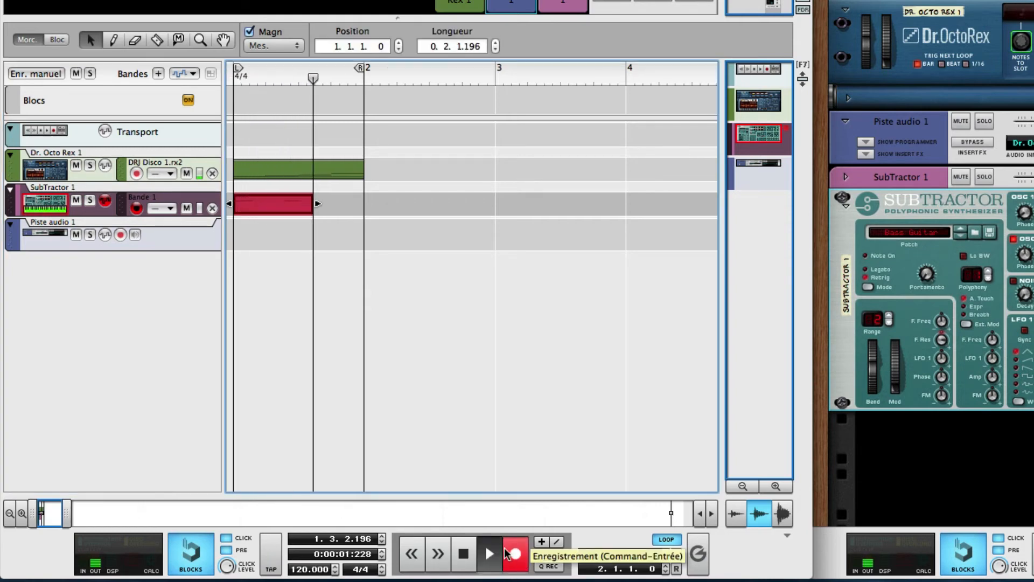
key("space")
key("shift+Return")
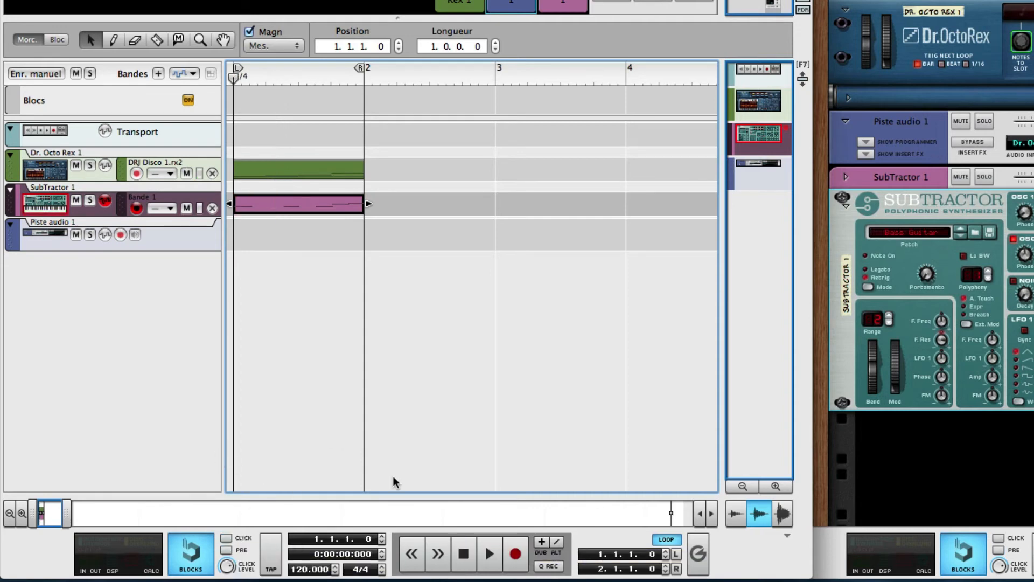
- Play the recorded SubTractor part together with the drum loop, and return the playhead to the start
left_click(492, 554)
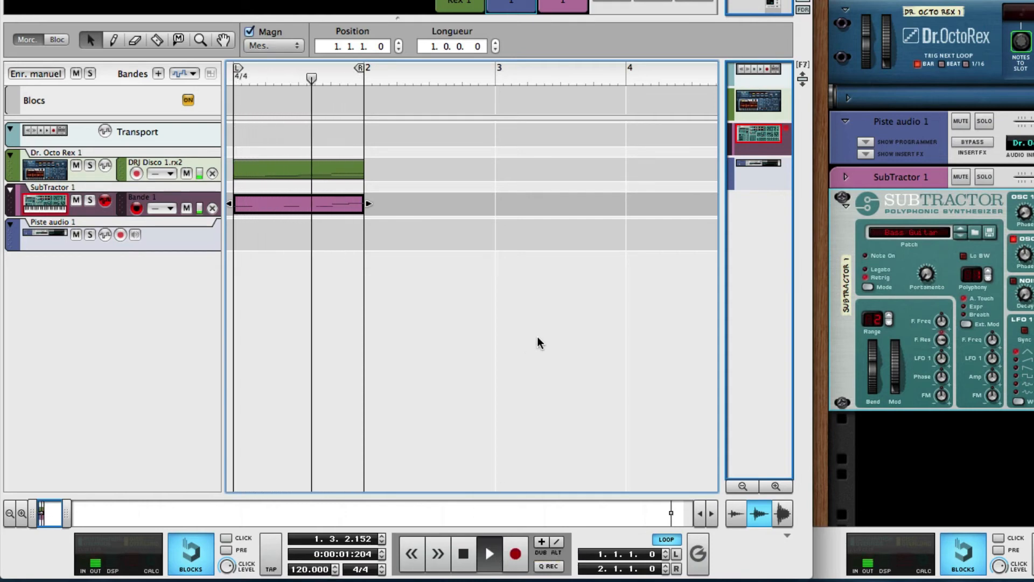
key("space")
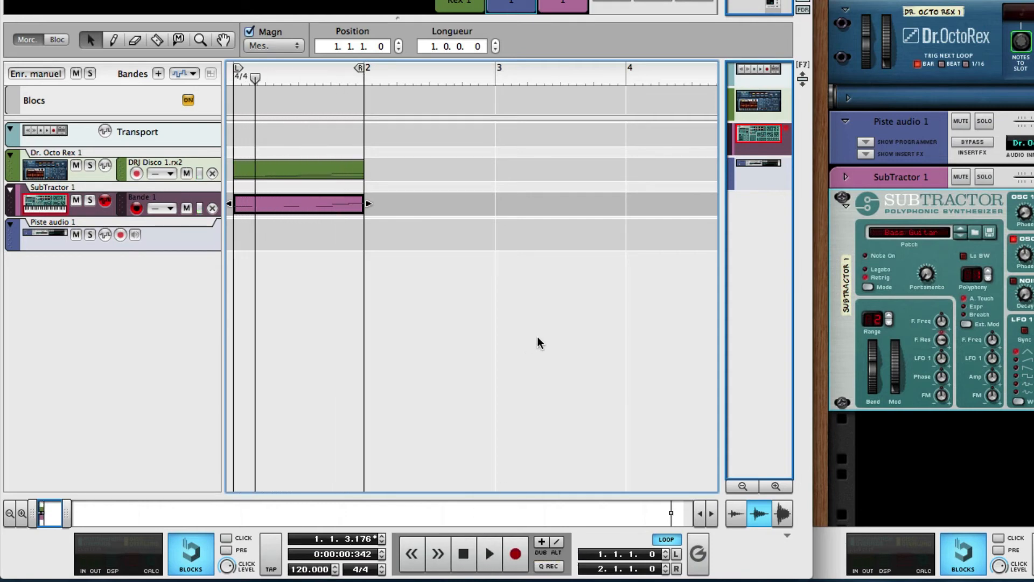
key("shift+Return")
- Move the audio track device below the SubTractor in the rack, and unfold the SubTractor's mix channel
left_click(179, 239)
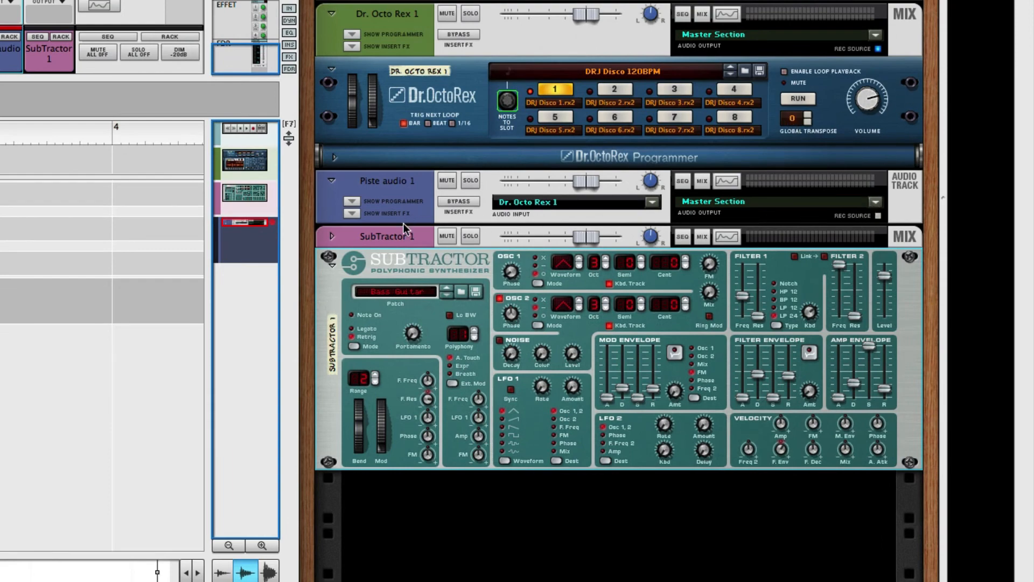
left_click_drag(392, 186, 411, 485)
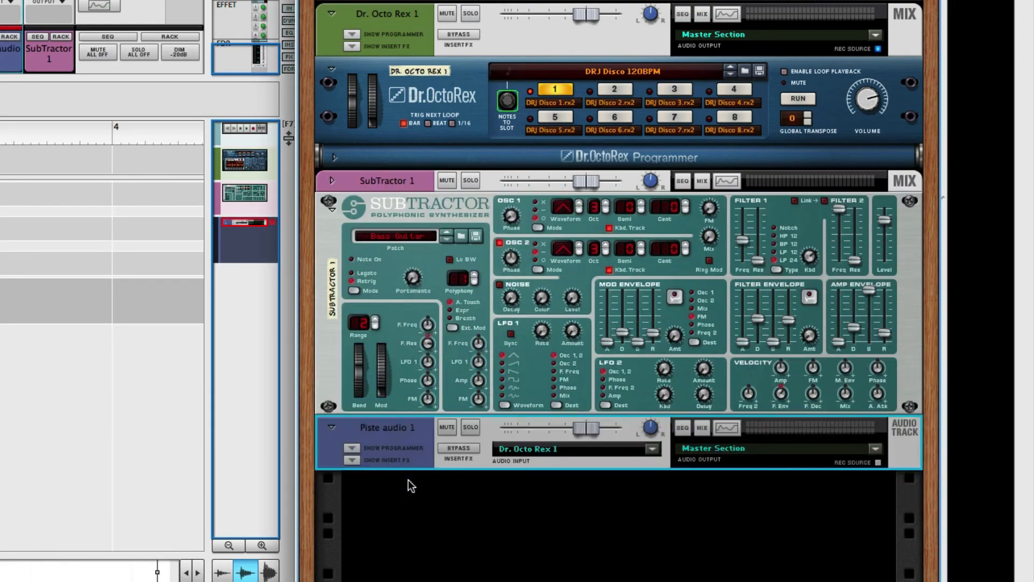
left_click(331, 181)
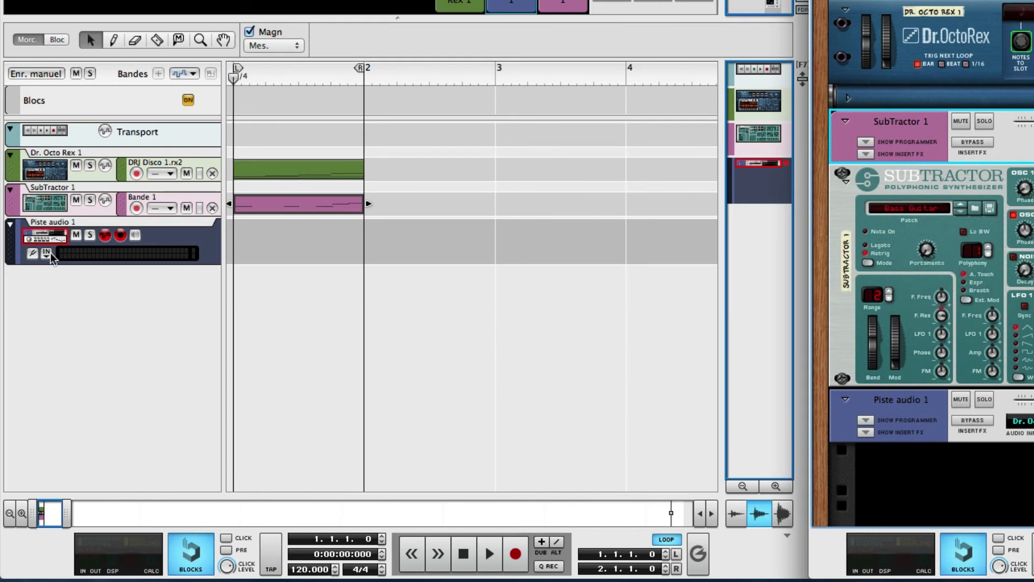
- Check the audio track's available inputs, and make the Master Section the recording source instead of the SubTractor 1 and Dr. Octo Rex 1 channels
left_click(49, 253)
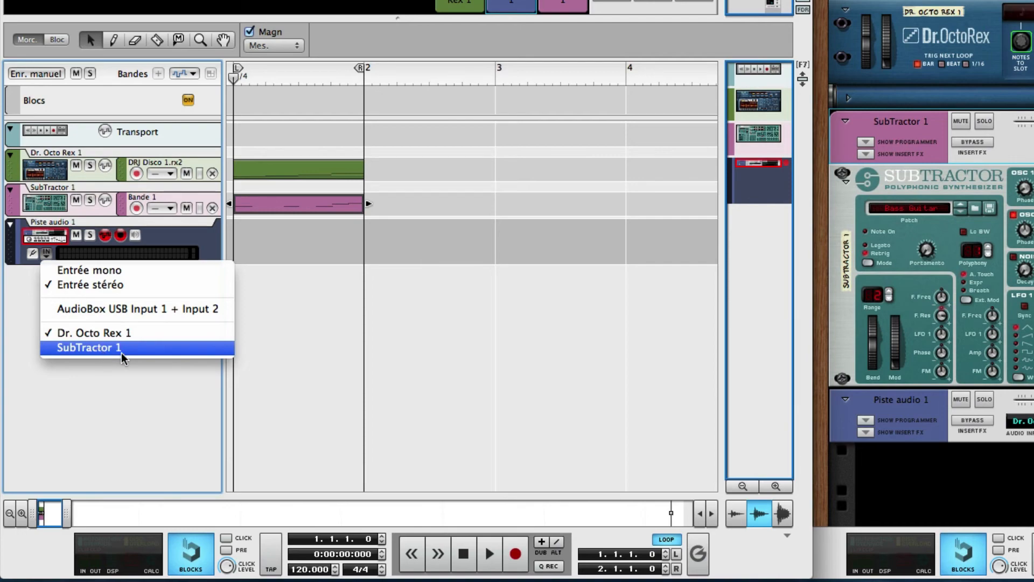
left_click(479, 349)
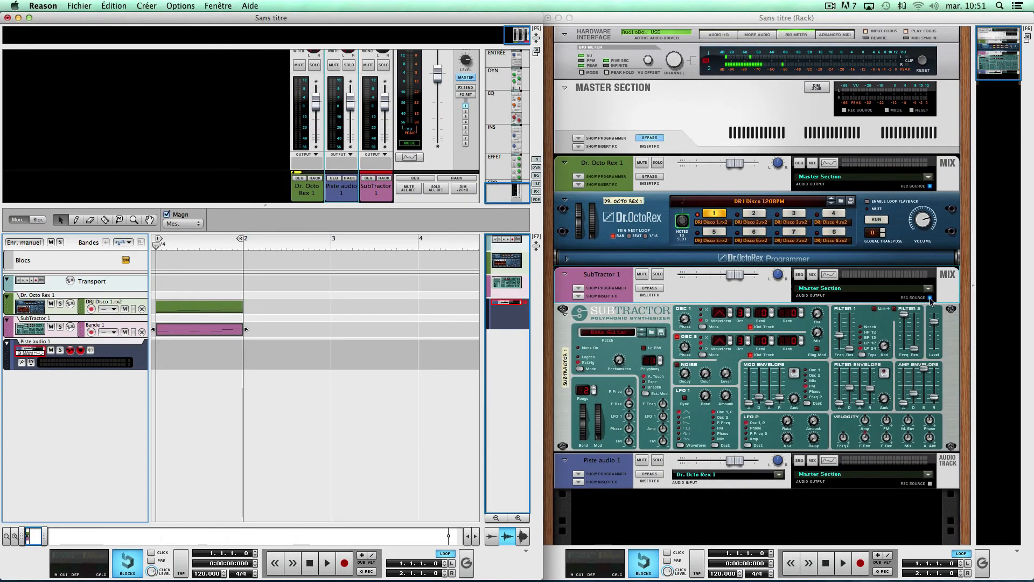
left_click(931, 301)
left_click(931, 187)
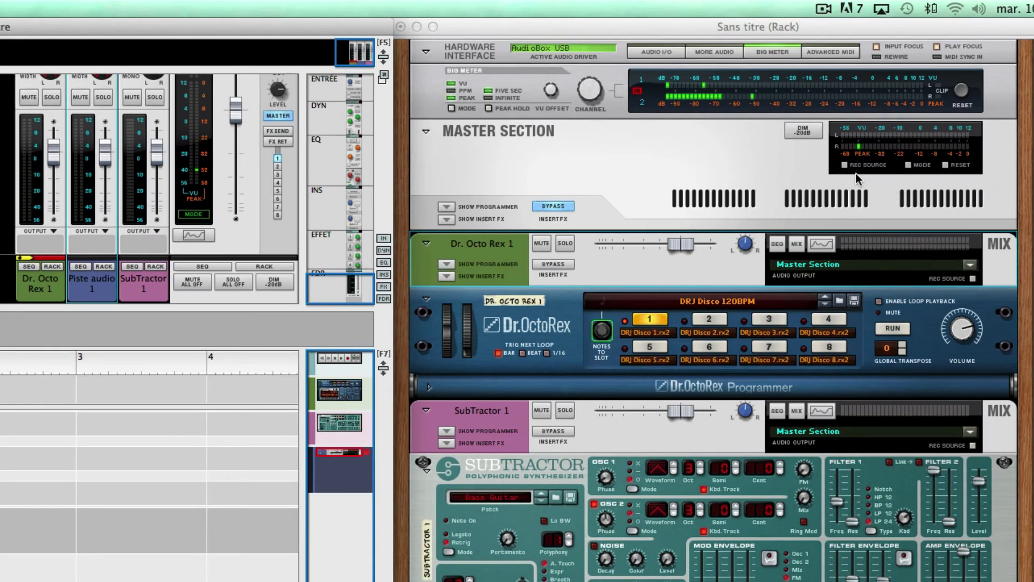
left_click(850, 170)
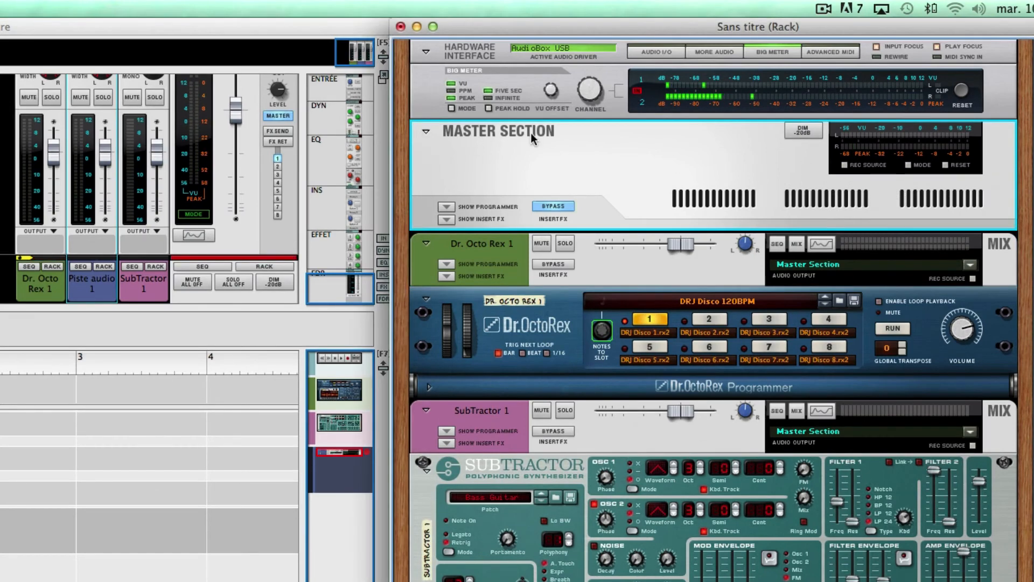
left_click(845, 165)
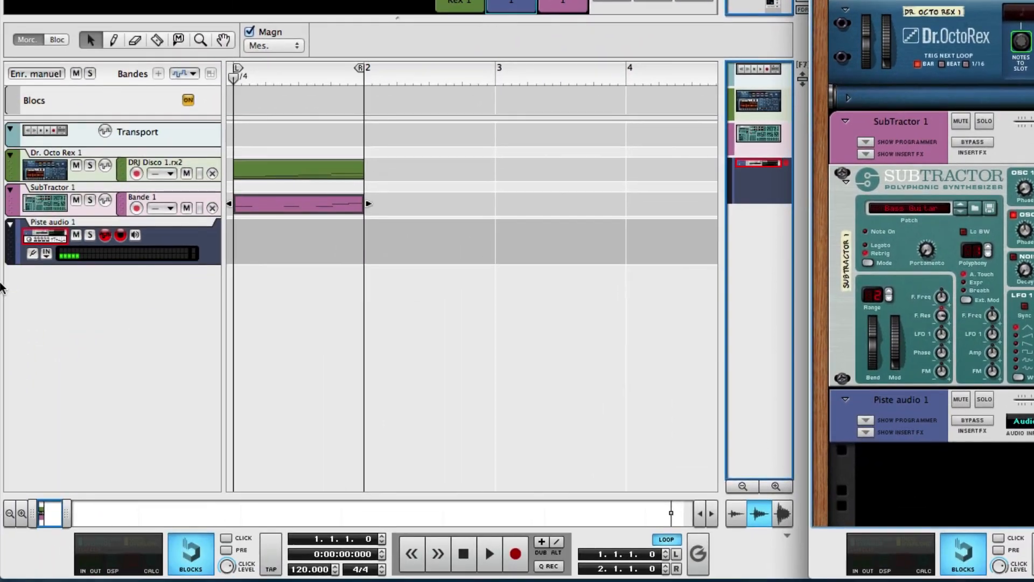
- With the Master Section as the audio track's input and looping off, record the combined instrument output and trim the clip to one bar
left_click(46, 253)
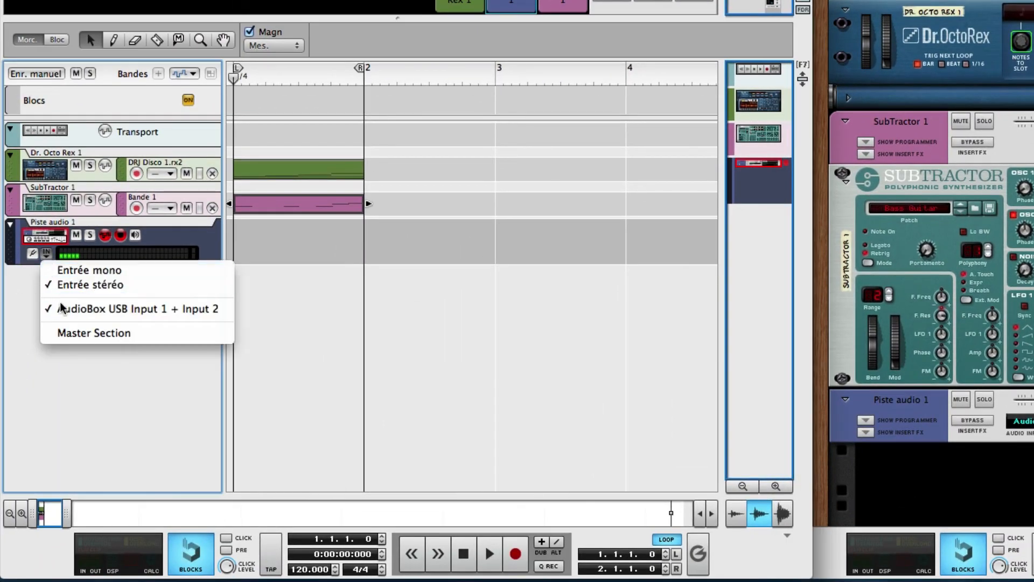
left_click(59, 334)
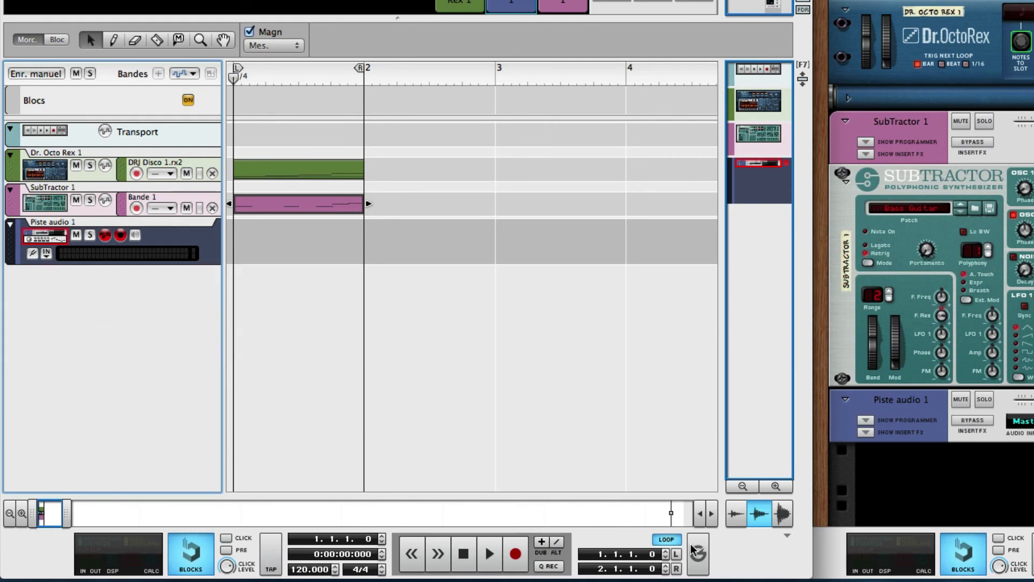
left_click(666, 539)
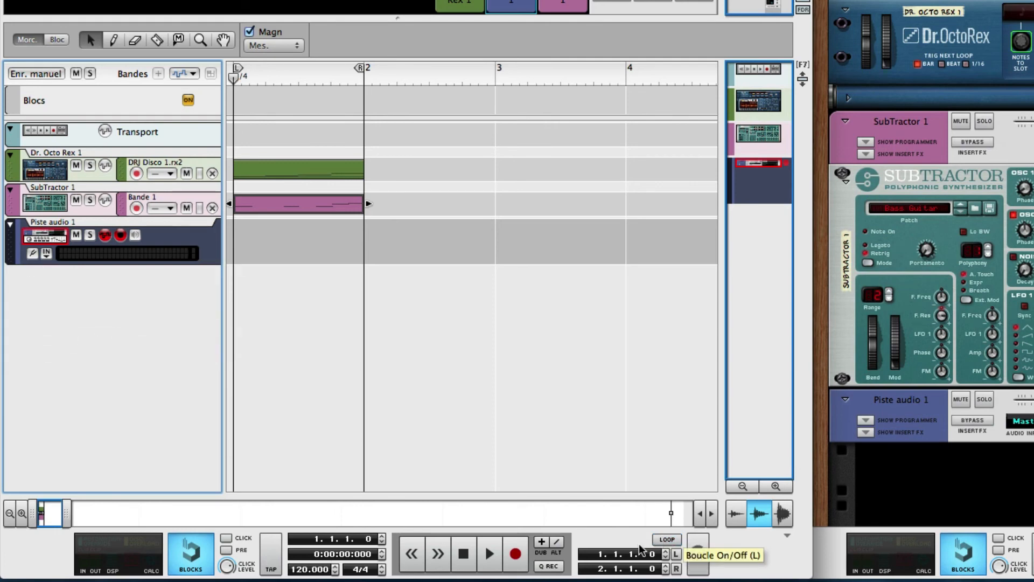
left_click(516, 555)
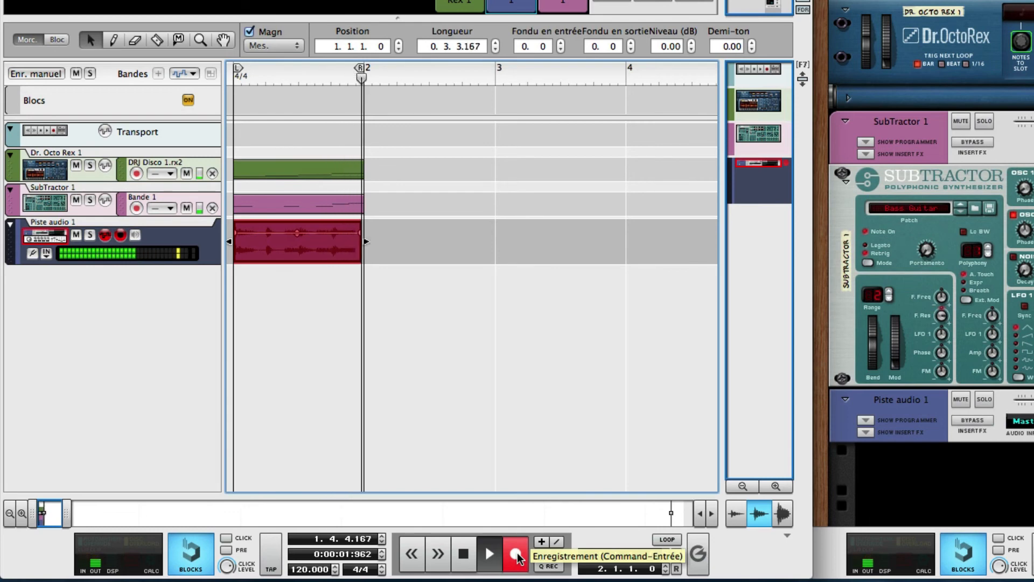
key("space")
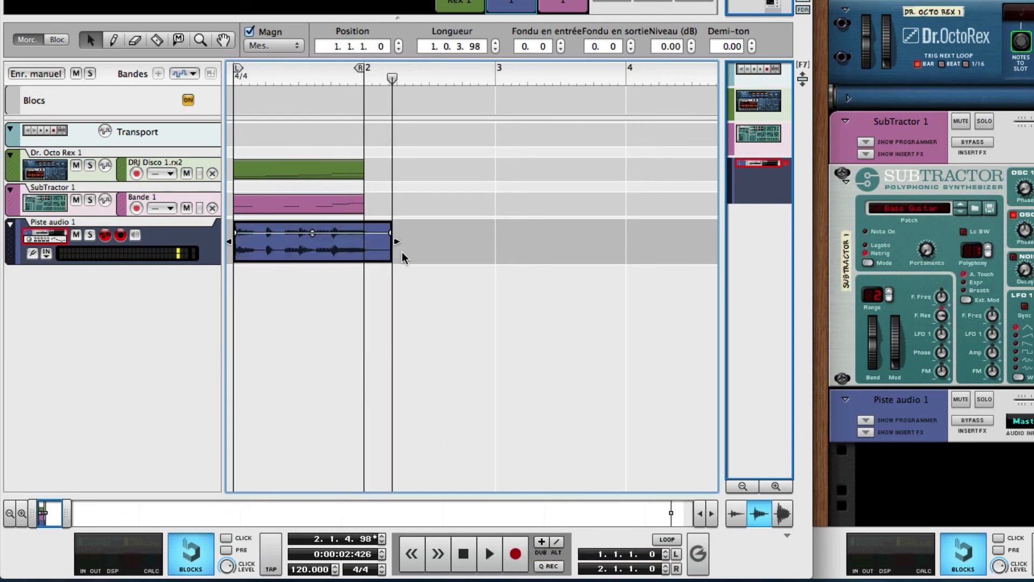
left_click_drag(396, 242, 359, 264)
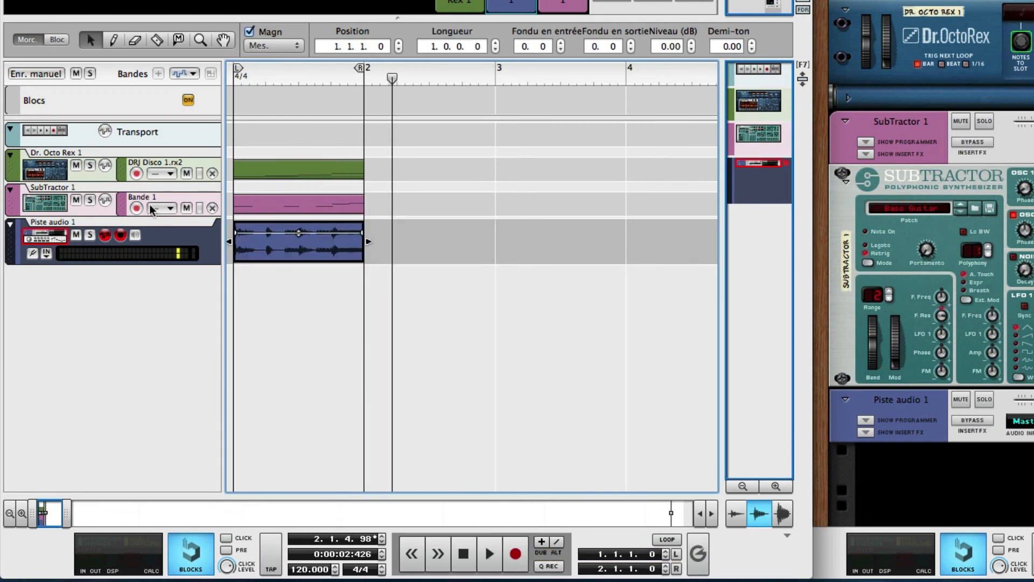
- Solo the audio track, play its recorded clip from the start, and return the playhead to the beginning
left_click(90, 235)
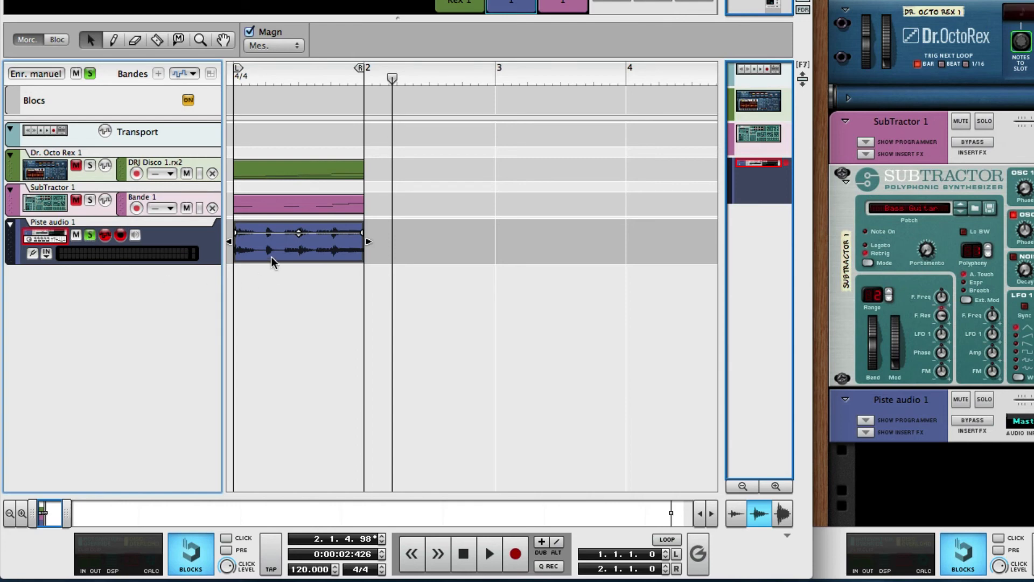
key("Return")
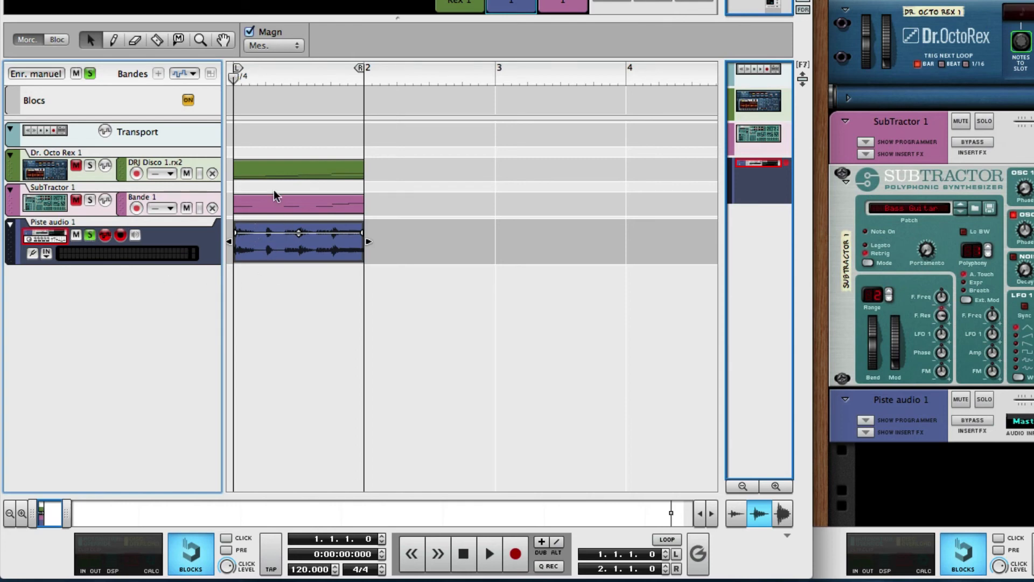
left_click(271, 253)
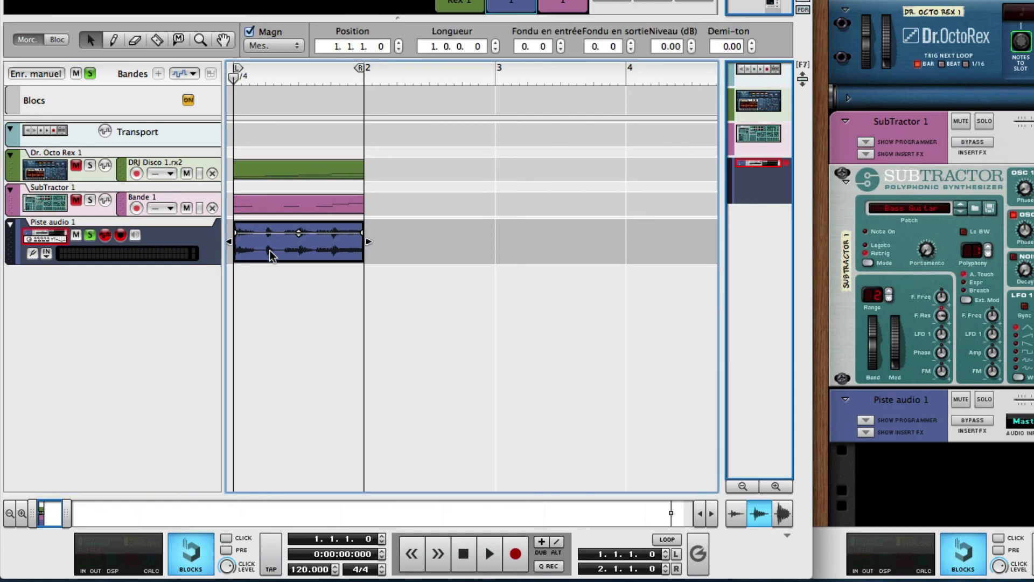
key("space")
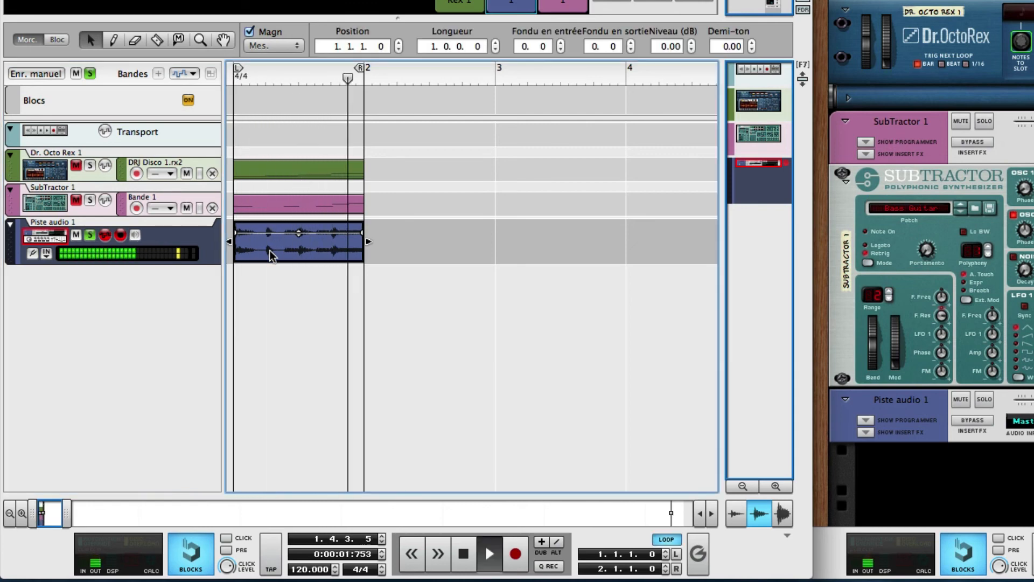
key("space")
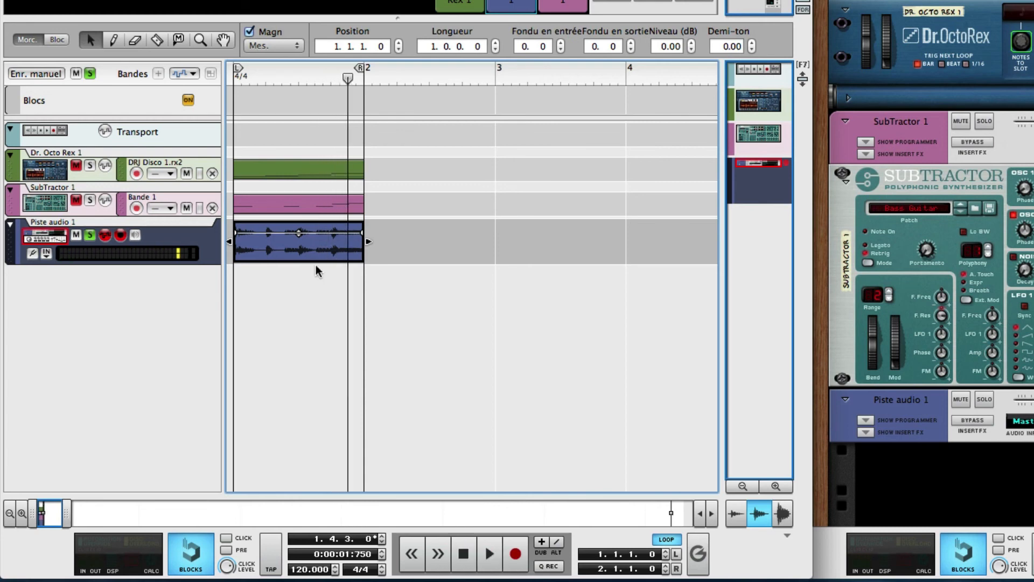
key("shift+Return")
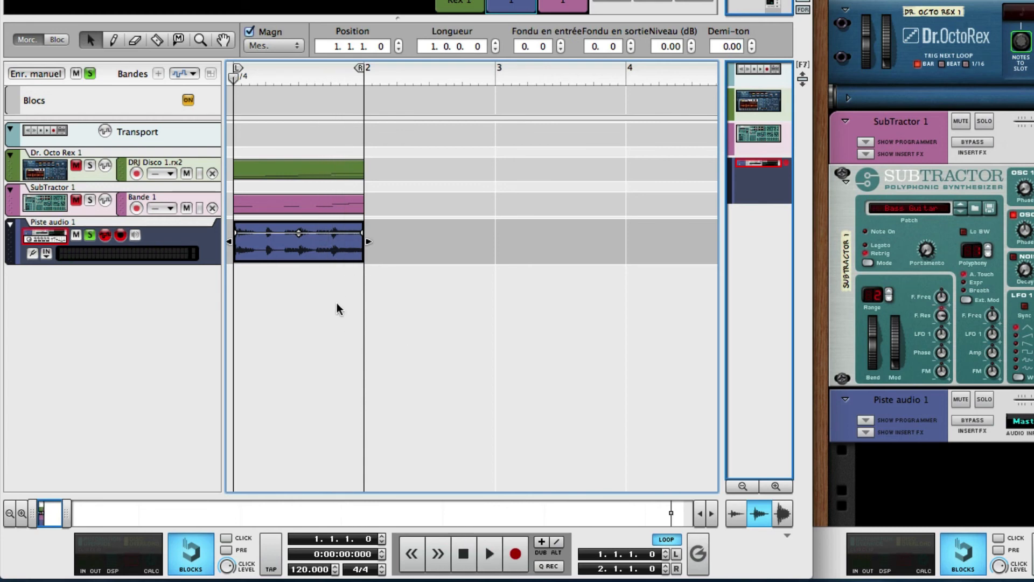